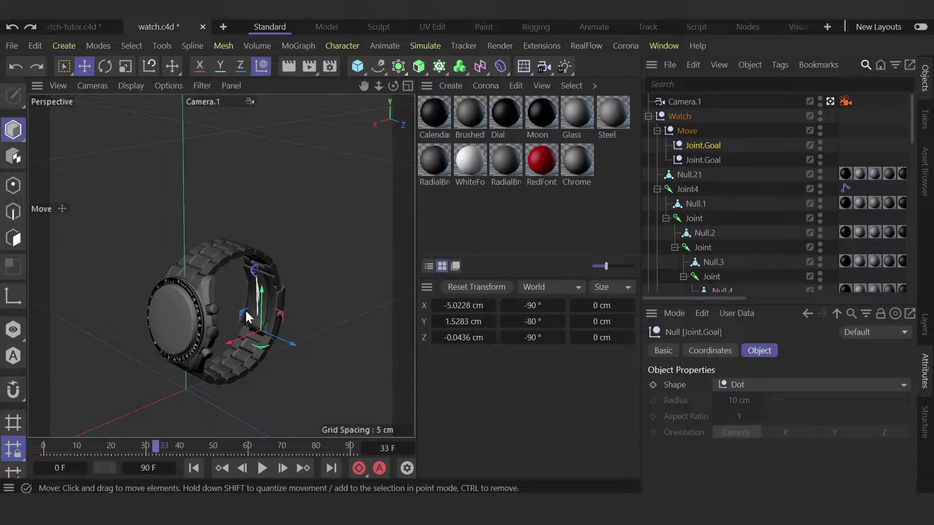
- Test-move the first Joint.Goal null of the rigged strap, undo the move, and switch to the watch-tutor.c4d document
drag(244, 311, 201, 129)
key(ctrl+z)
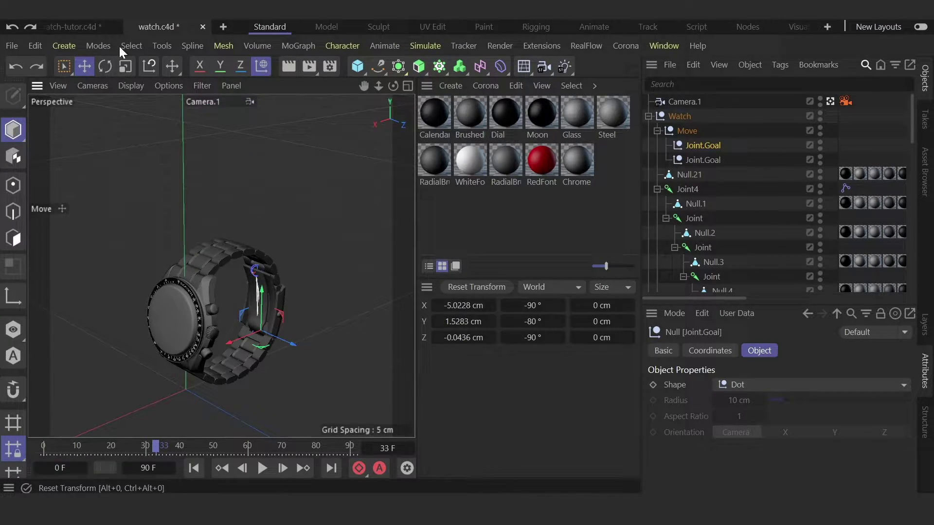
click(87, 26)
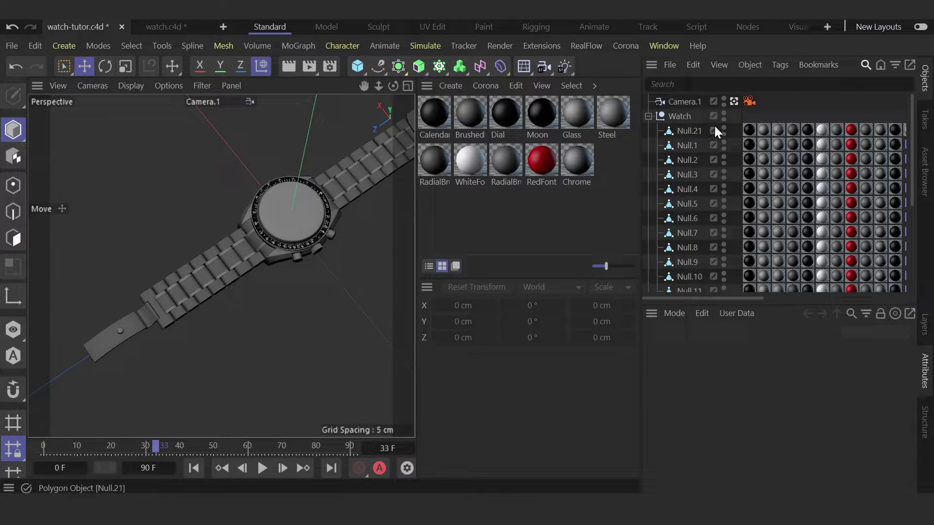
- Try moving the watch case Null.21 and the strap link Null.2 separately, undoing each move
click(678, 134)
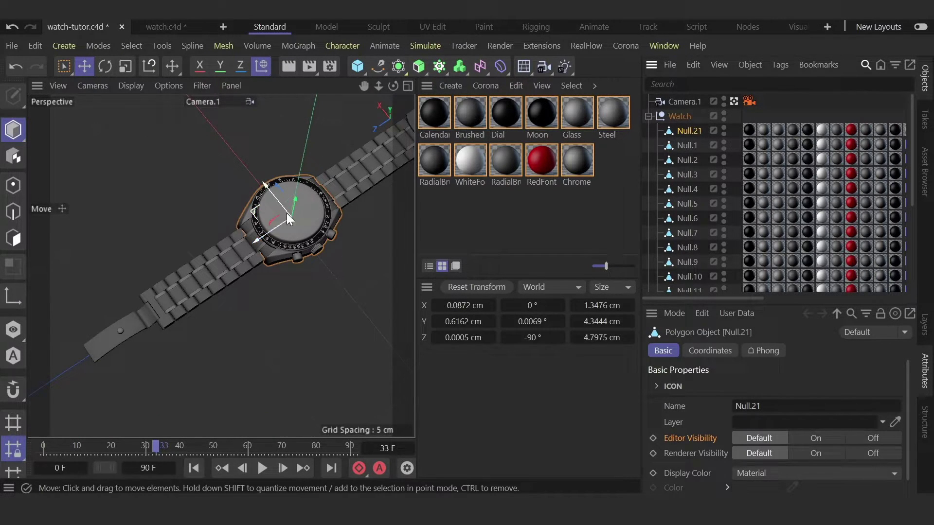
drag(275, 203, 231, 153)
key(ctrl+z)
click(668, 160)
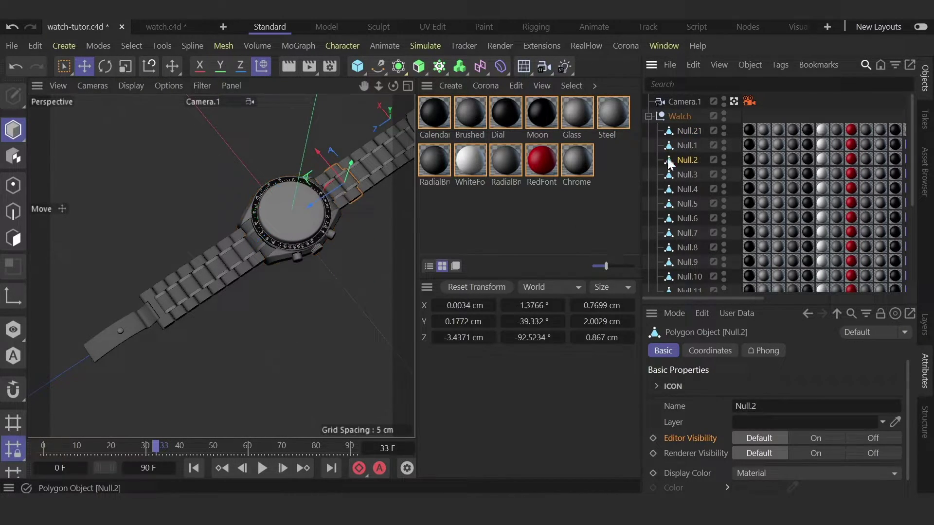
drag(336, 166, 299, 128)
key(ctrl+z)
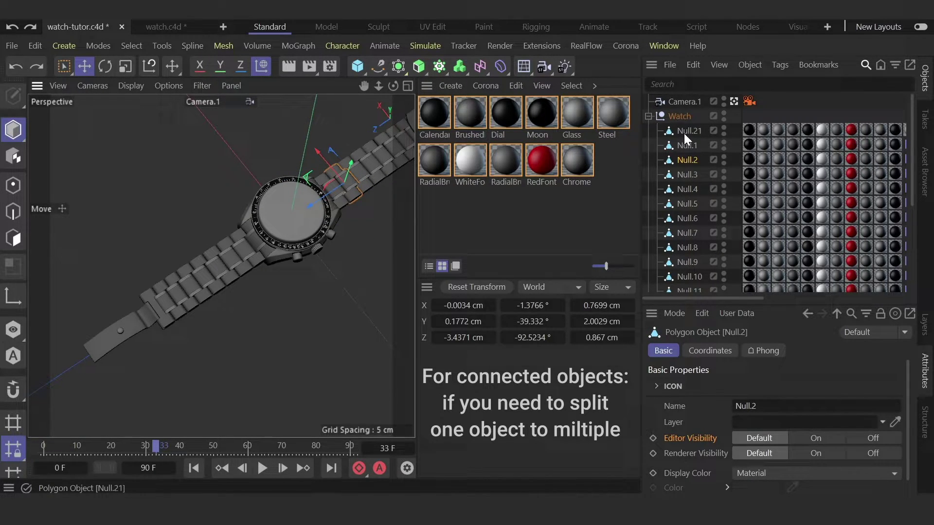
- Add a MoGraph Fracture object and make the watch case Null.21 its child
click(687, 131)
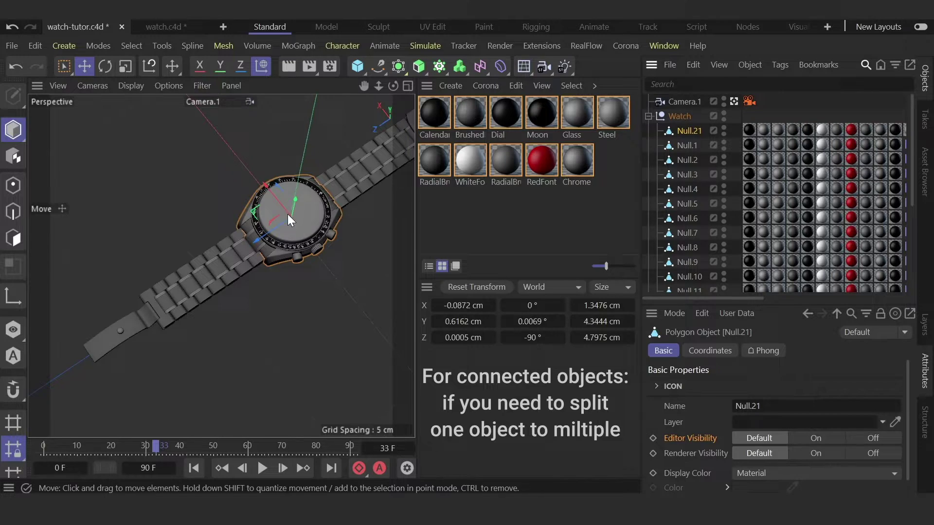
click(421, 67)
click(438, 65)
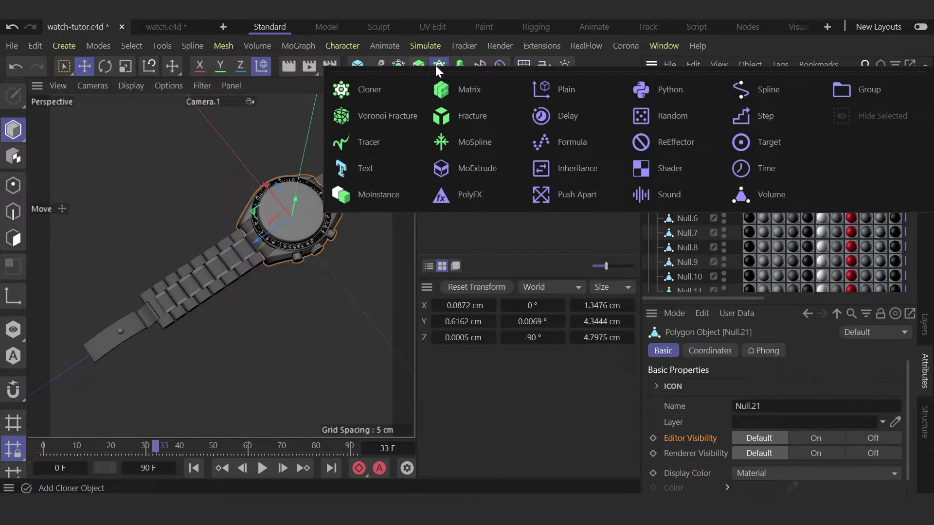
click(468, 115)
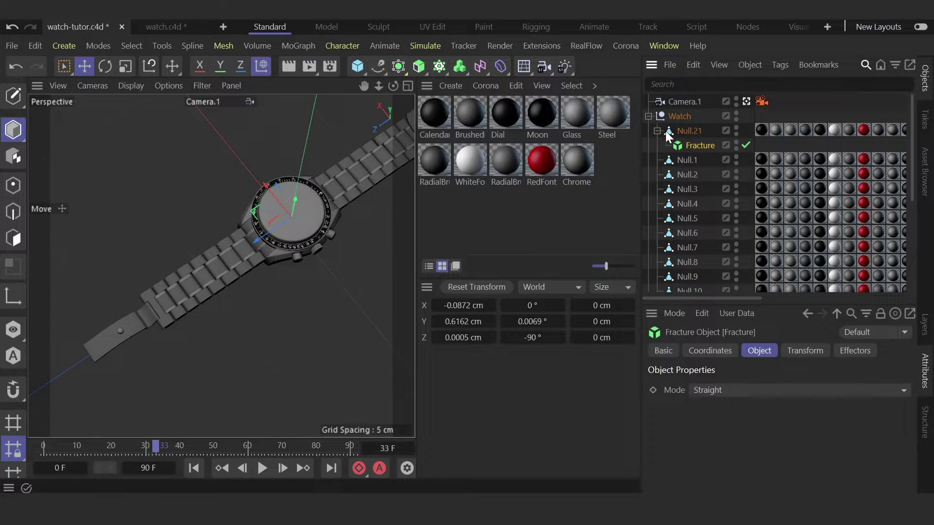
drag(700, 144, 687, 130)
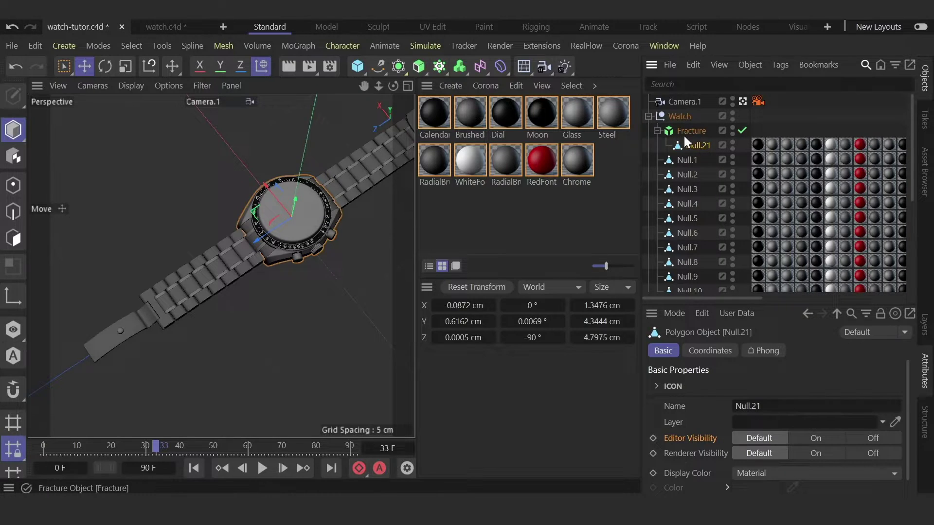
click(690, 130)
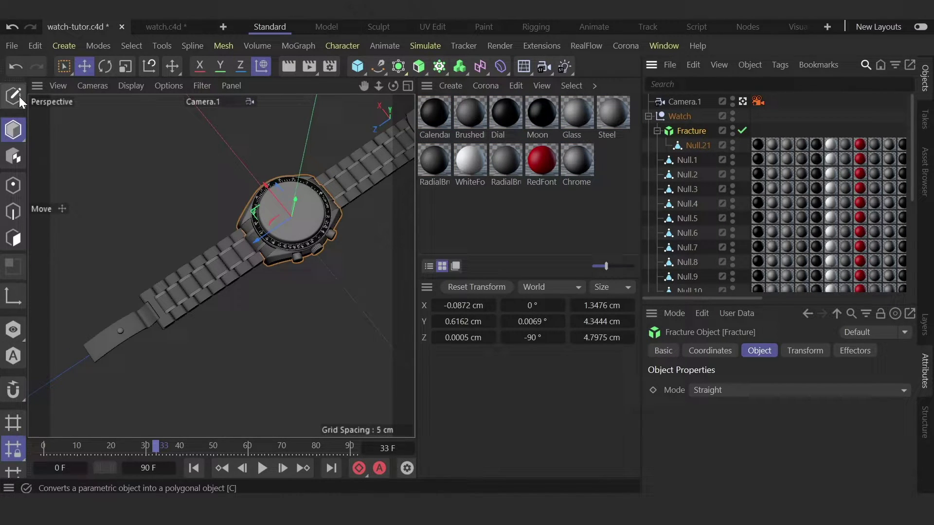
- Set the Fracture mode to Explode Segments & Connect and convert the object into editable polygon pieces
click(735, 390)
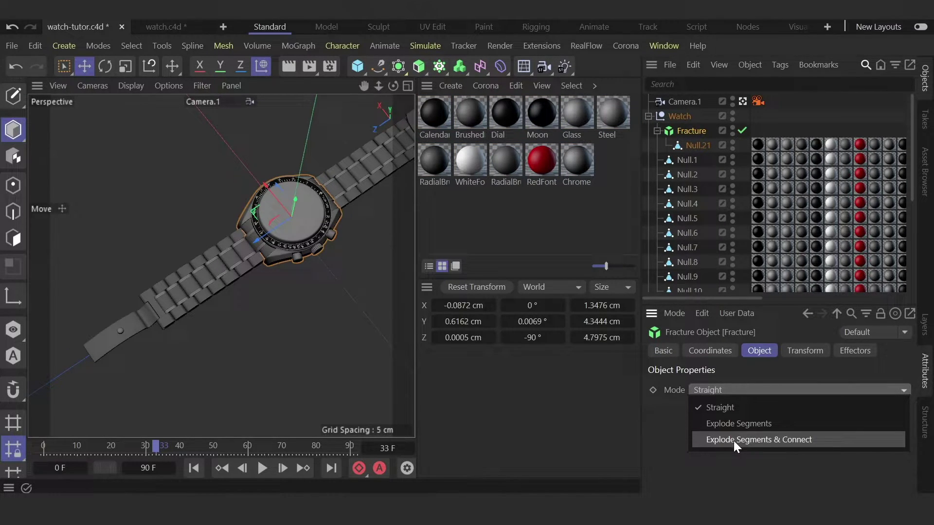
click(764, 440)
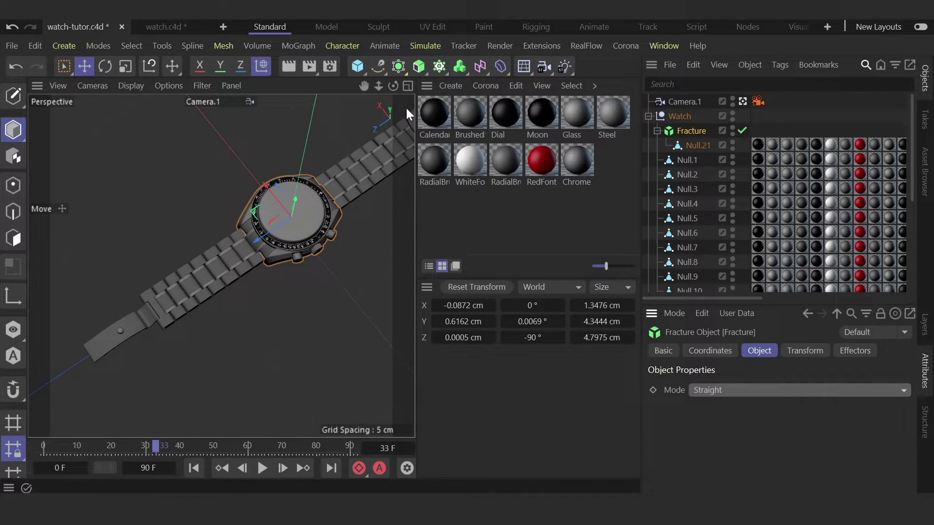
click(13, 96)
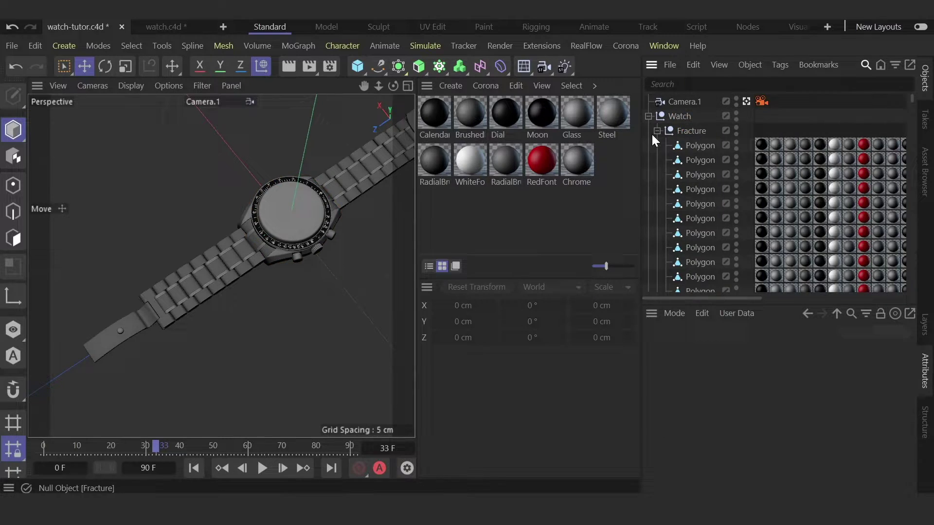
- Move the fifth polygon piece of the fractured case away from the watch to test the separation
click(698, 205)
drag(230, 204, 190, 151)
scroll(216, 187, up, 3)
scroll(216, 185, up, 3)
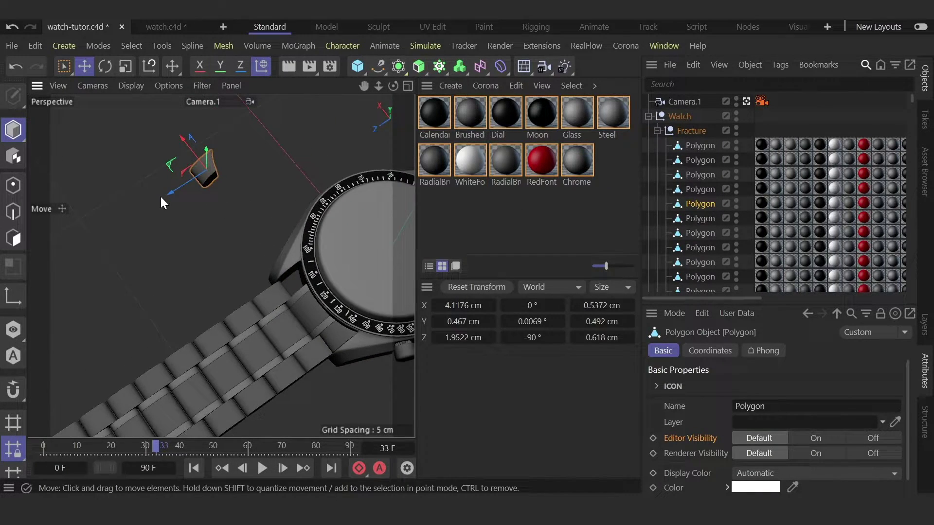
- Undo the piece's move and the whole Fracture setup, restoring Null.21 directly under Watch
scroll(174, 202, down, 2)
key(ctrl+z)
scroll(197, 195, down, 3)
key(ctrl+z)
key(ctrl+z)
key(ctrl+z)
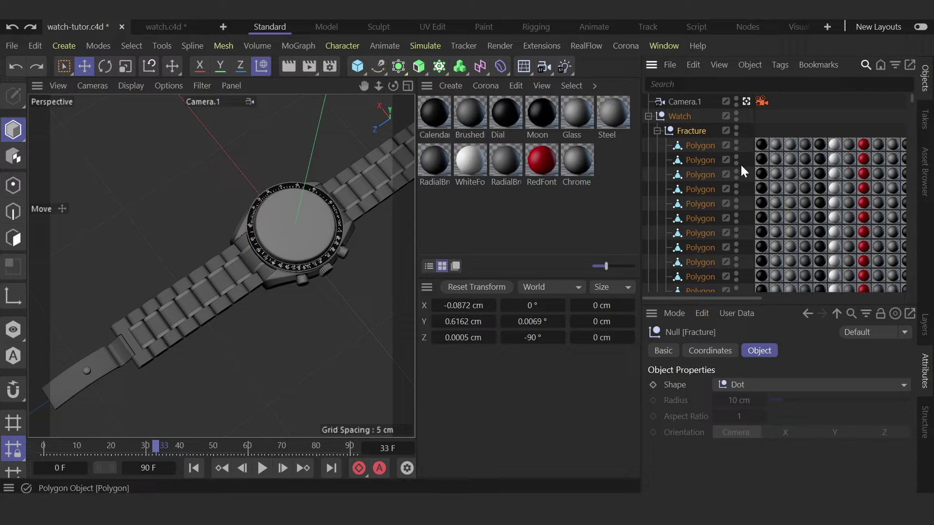
click(688, 160)
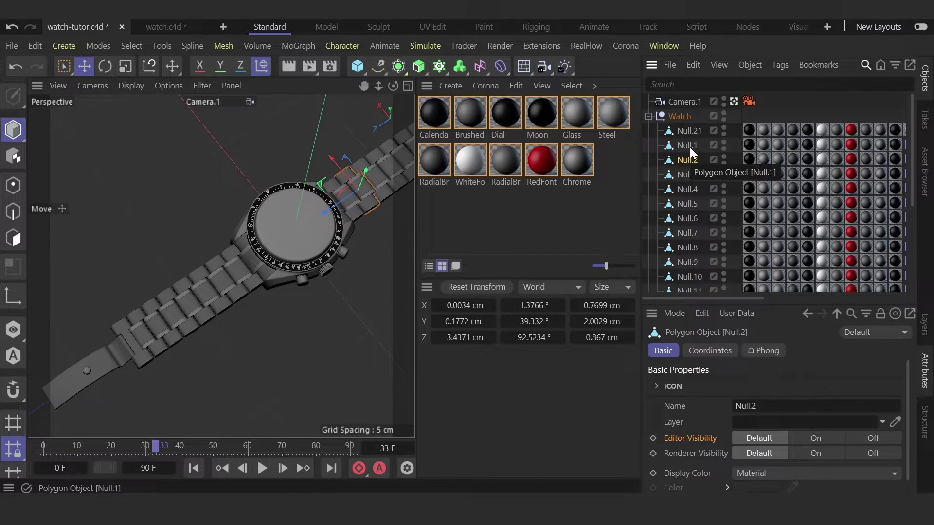
- Activate the Spline Pen with the Bezier type and show the watch in the Right view
click(308, 311)
middle_click(308, 310)
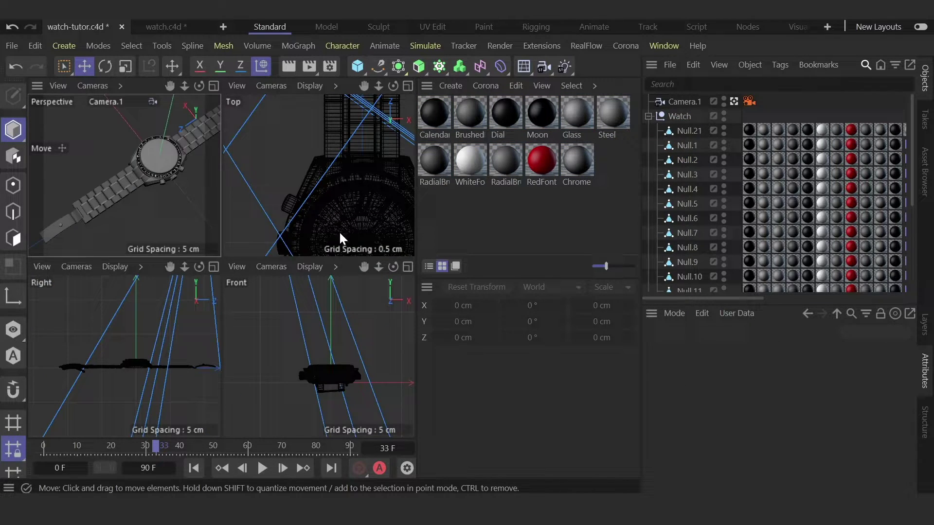
middle_click(328, 194)
scroll(286, 247, down, 4)
click(378, 67)
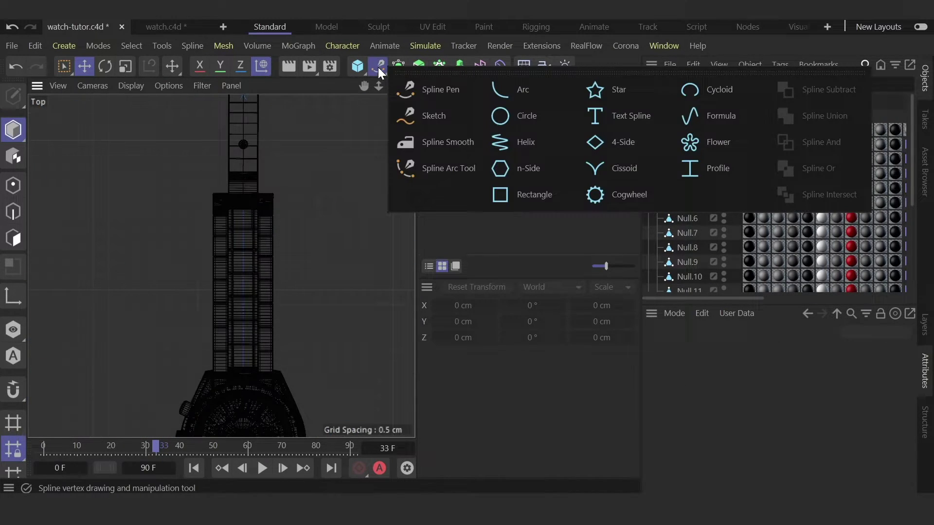
click(437, 89)
scroll(248, 369, up, 3)
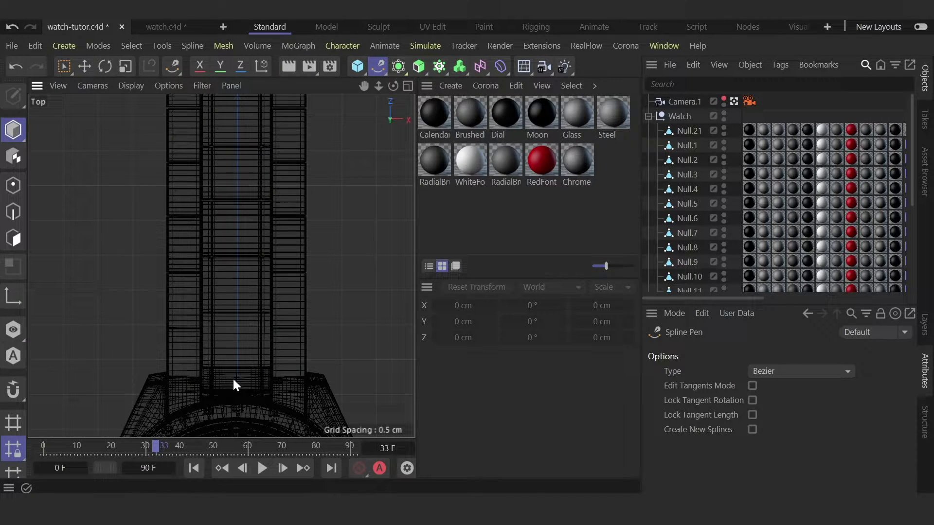
scroll(234, 355, down, 3)
scroll(286, 270, up, 5)
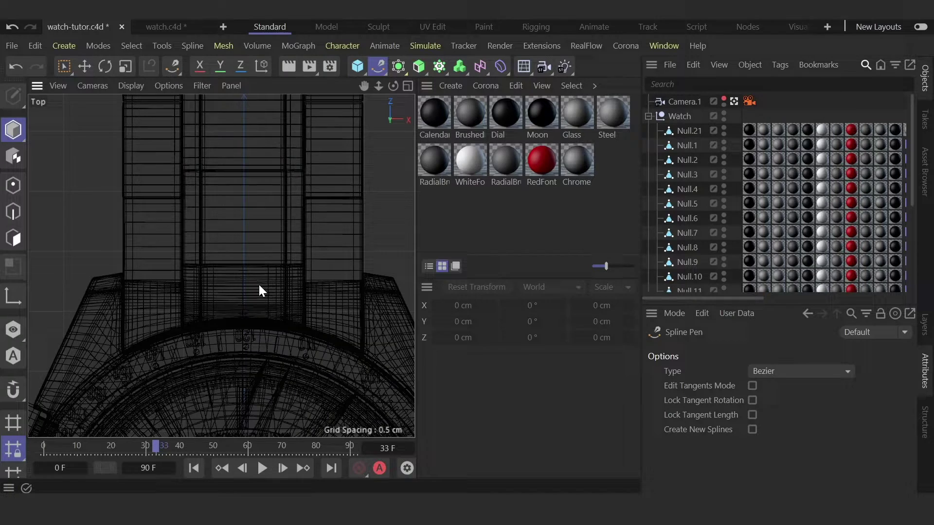
key(F5)
middle_click(89, 356)
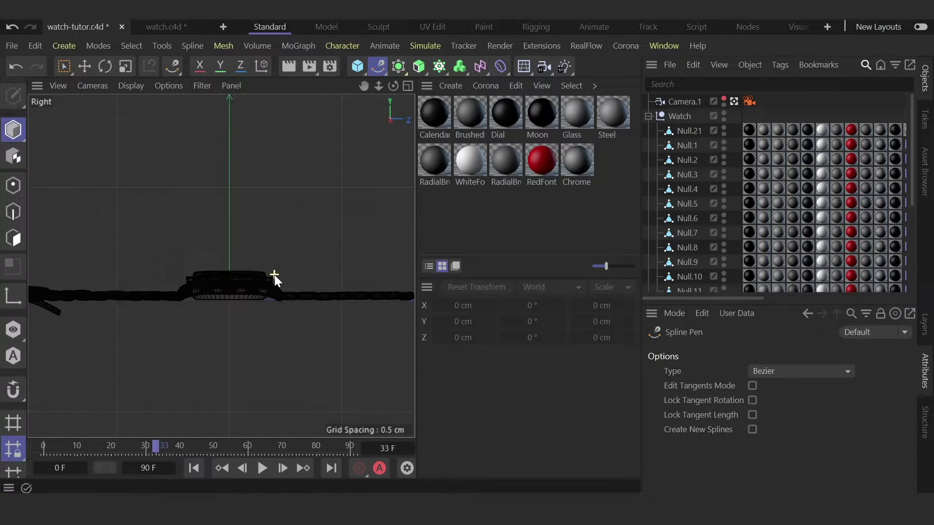
- Examine the strap's side profile beside the case to locate the centers where neighbouring links overlap
scroll(293, 287, up, 10)
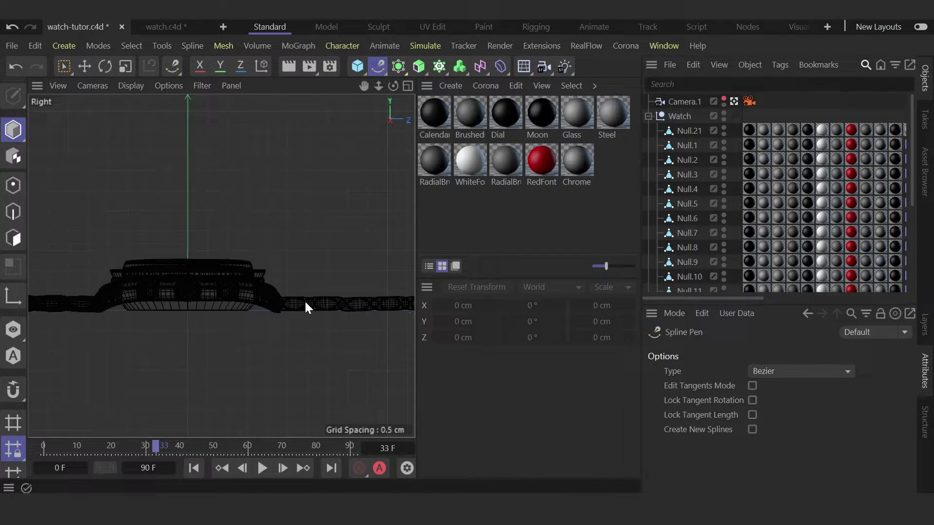
scroll(221, 301, up, 3)
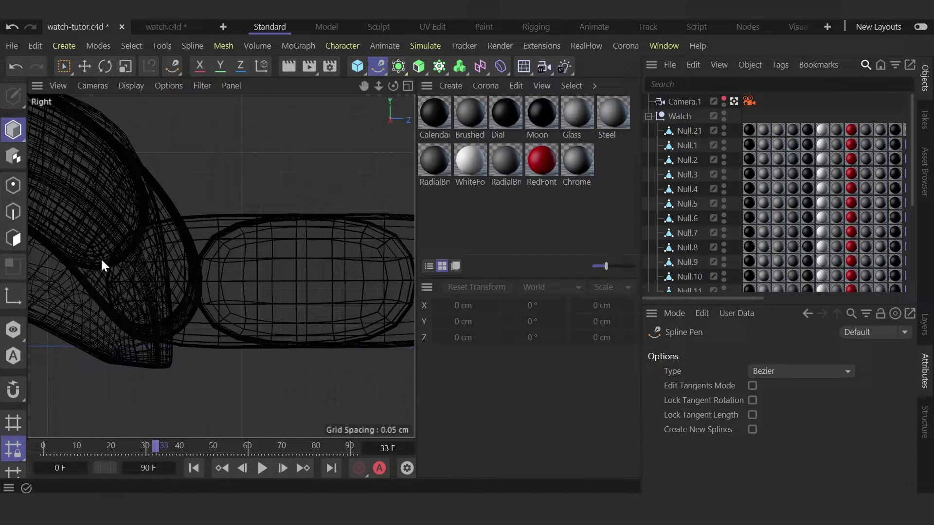
scroll(127, 296, up, 2)
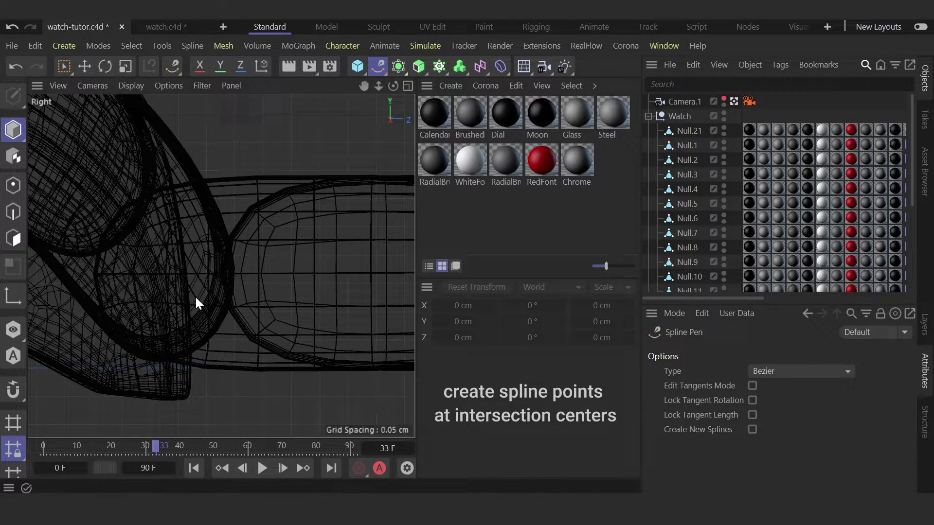
scroll(135, 290, down, 2)
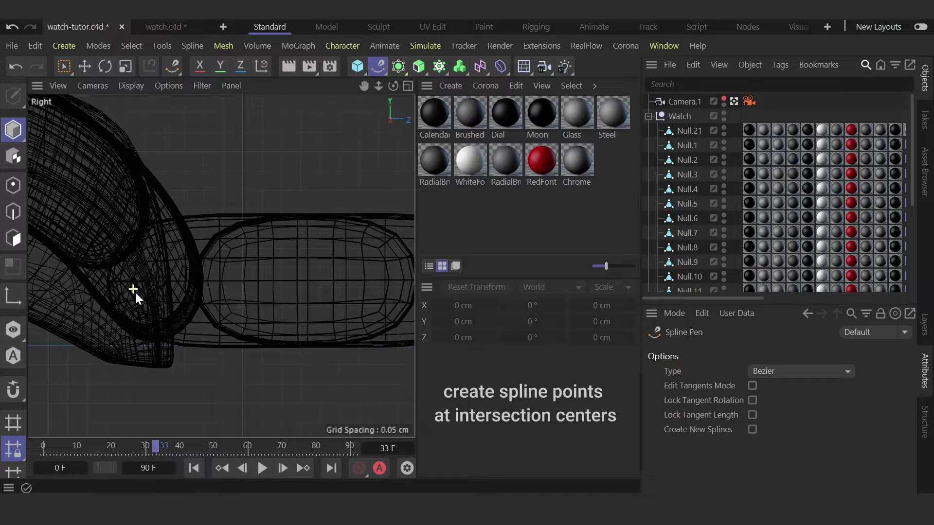
scroll(268, 274, down, 1)
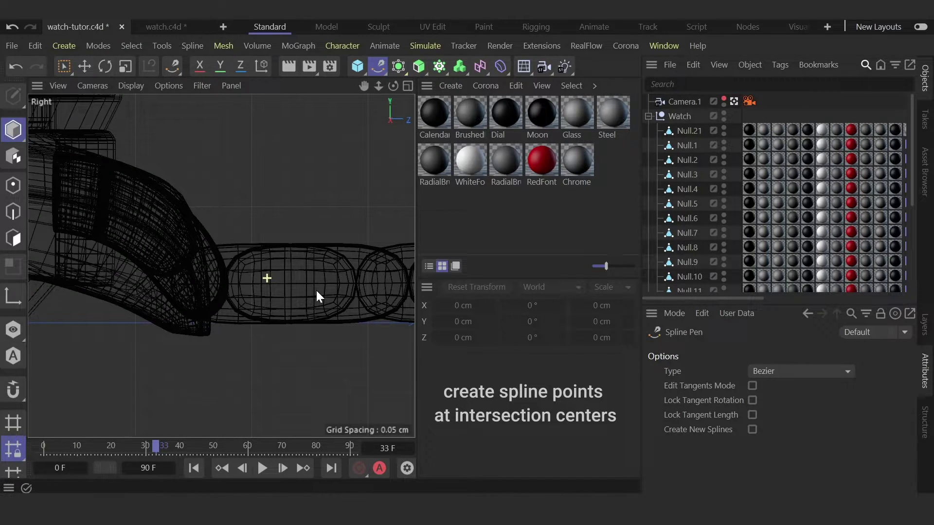
scroll(109, 282, down, 5)
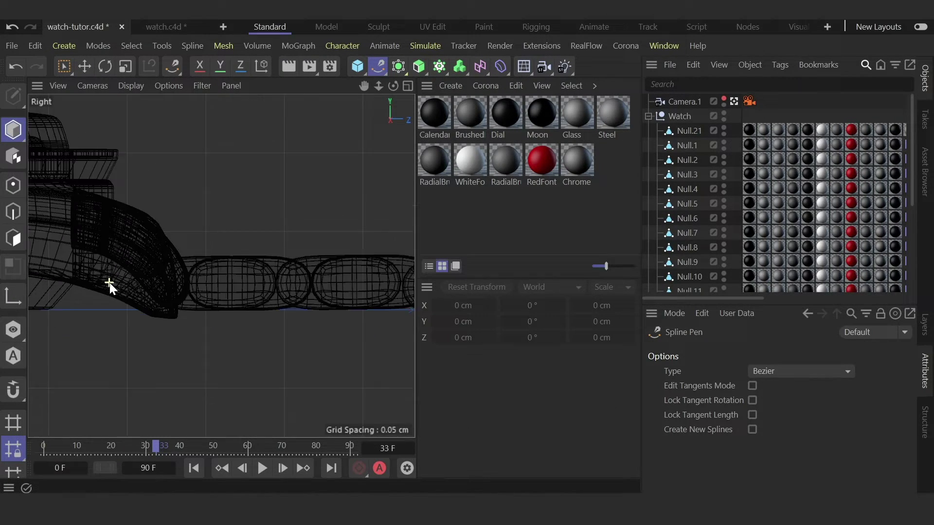
scroll(284, 264, up, 3)
scroll(184, 305, up, 4)
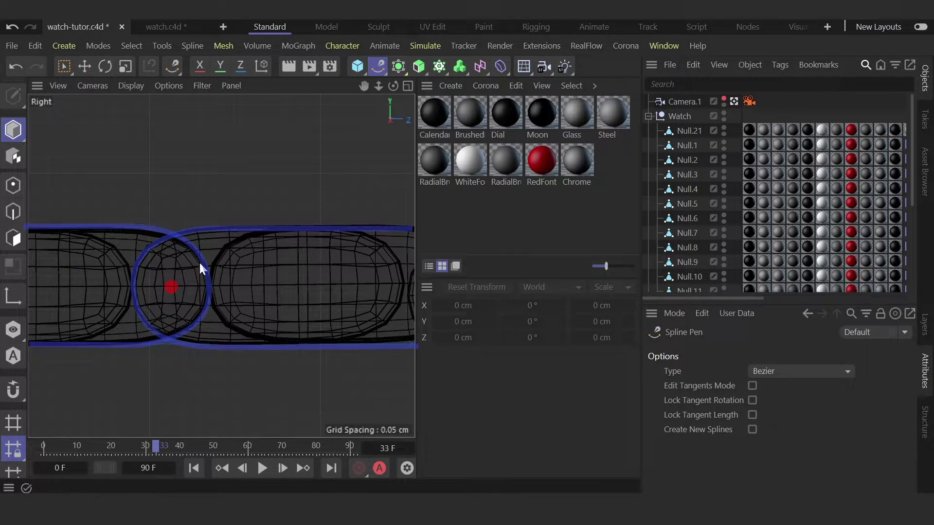
scroll(200, 283, down, 3)
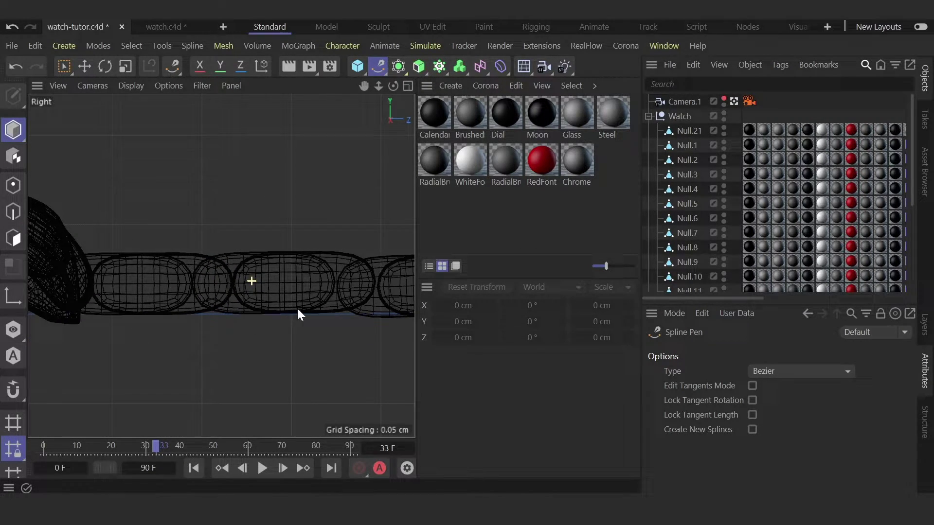
scroll(273, 267, up, 5)
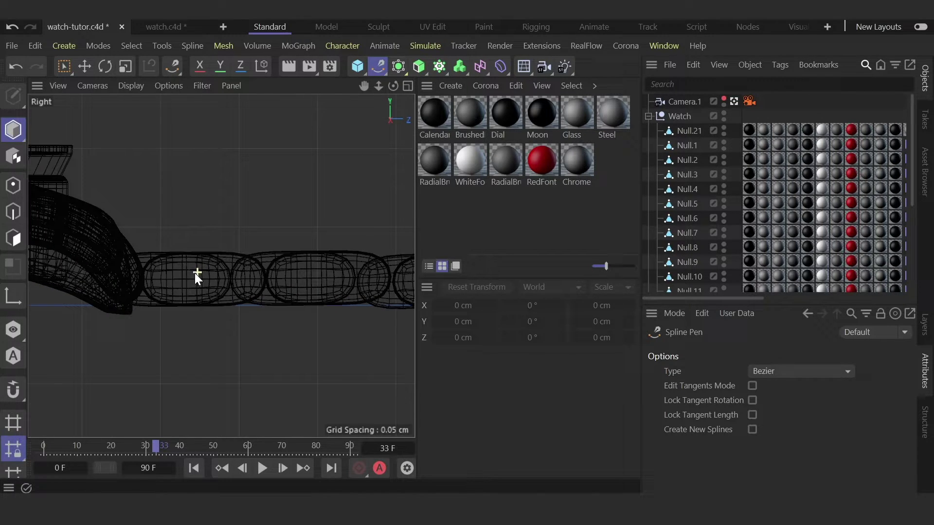
scroll(148, 277, up, 2)
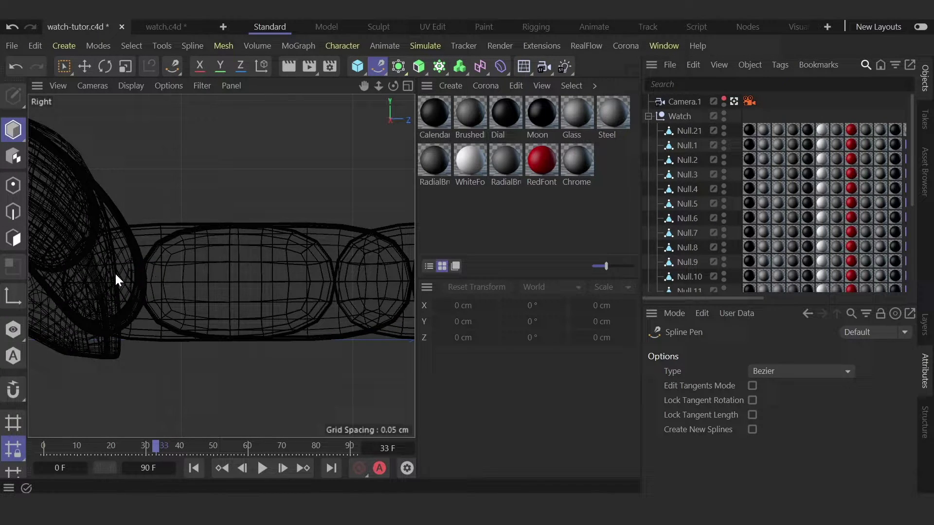
- Start the Bezier spline with three points at the first pivot centers of the strap, working outward from the watch case
click(105, 281)
scroll(105, 281, down, 5)
scroll(225, 277, up, 5)
click(192, 277)
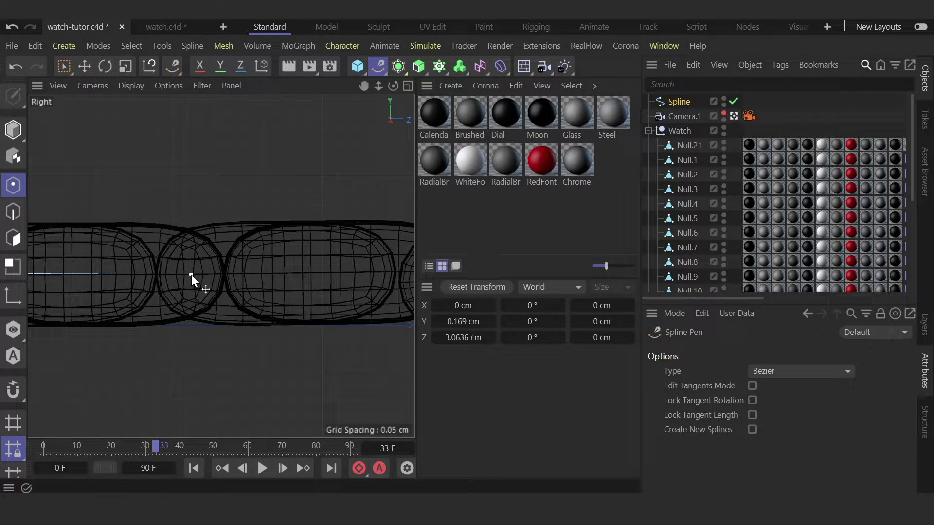
scroll(133, 280, down, 2)
scroll(354, 273, up, 3)
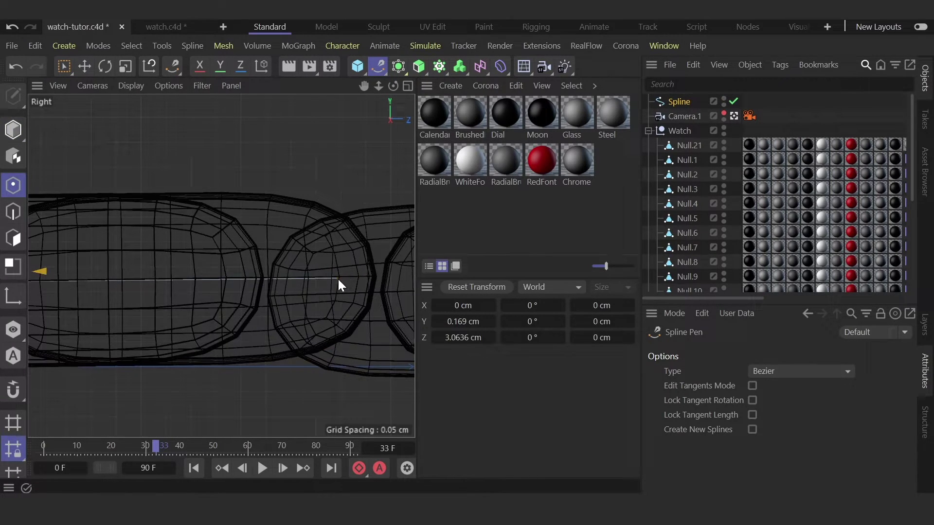
click(323, 281)
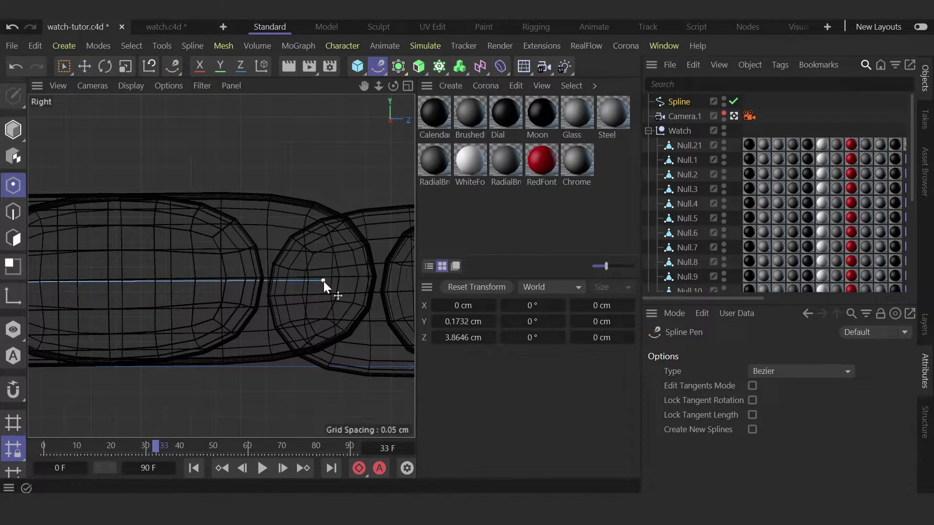
- Continue the spline with three more points at the centers of the following link overlaps along the strap
scroll(134, 277, down, 4)
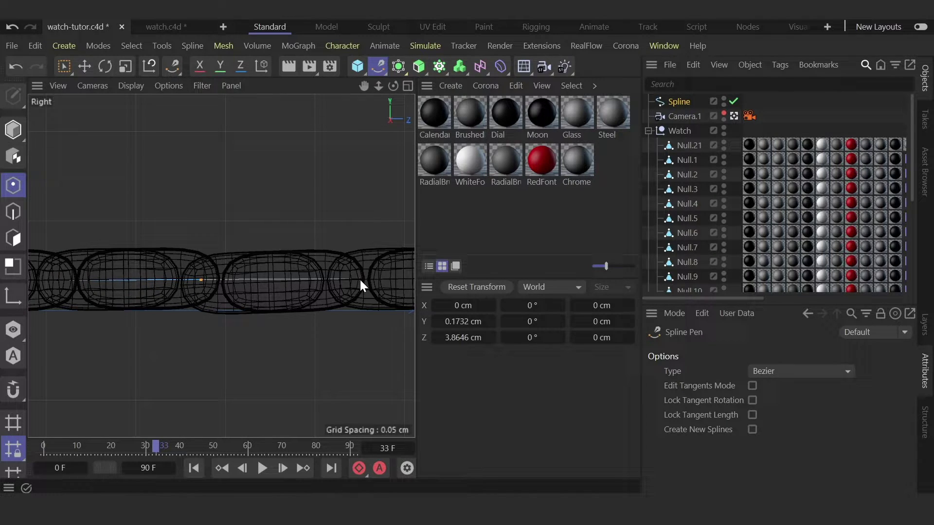
scroll(357, 280, up, 4)
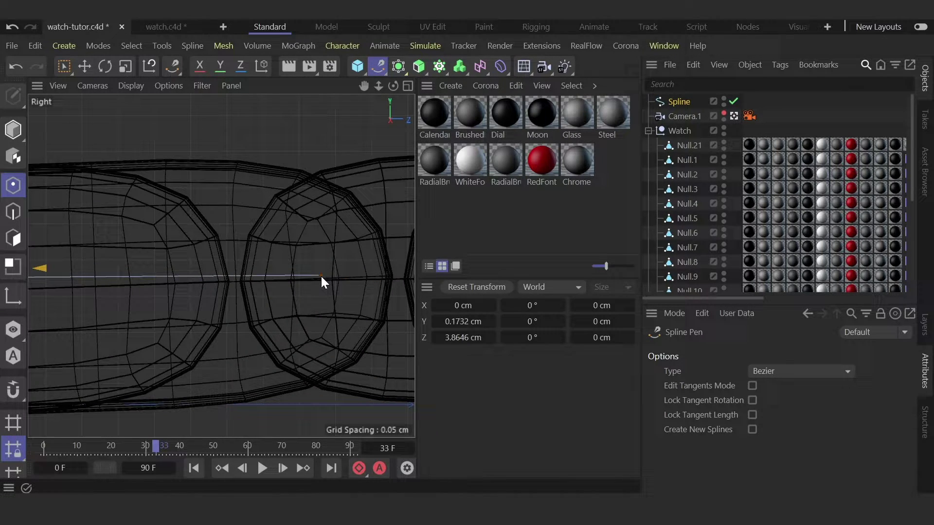
click(319, 275)
scroll(90, 283, down, 4)
scroll(340, 278, up, 4)
click(340, 279)
scroll(90, 299, down, 4)
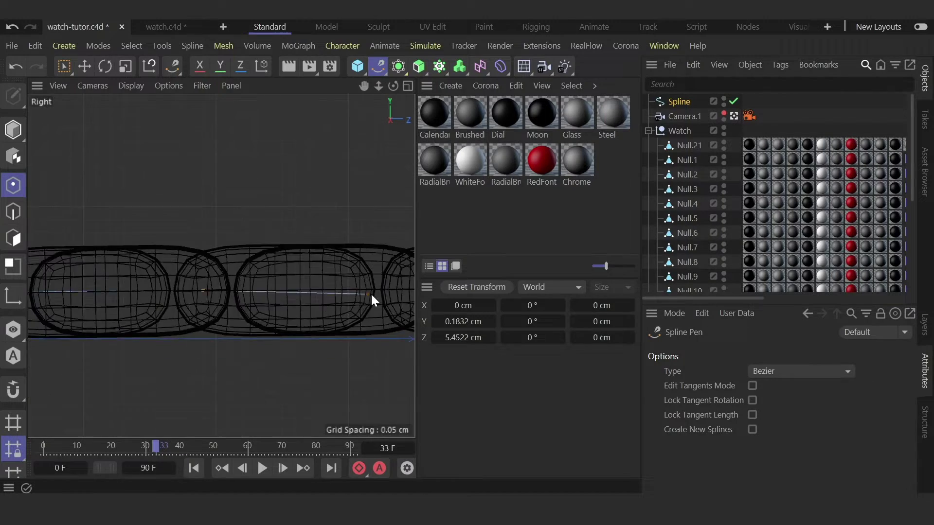
scroll(370, 292, up, 4)
click(325, 290)
- Add three spline points at the remaining pivot centers, up to the joint where the clasp blade begins
scroll(93, 312, down, 5)
scroll(354, 314, up, 2)
scroll(354, 314, up, 2)
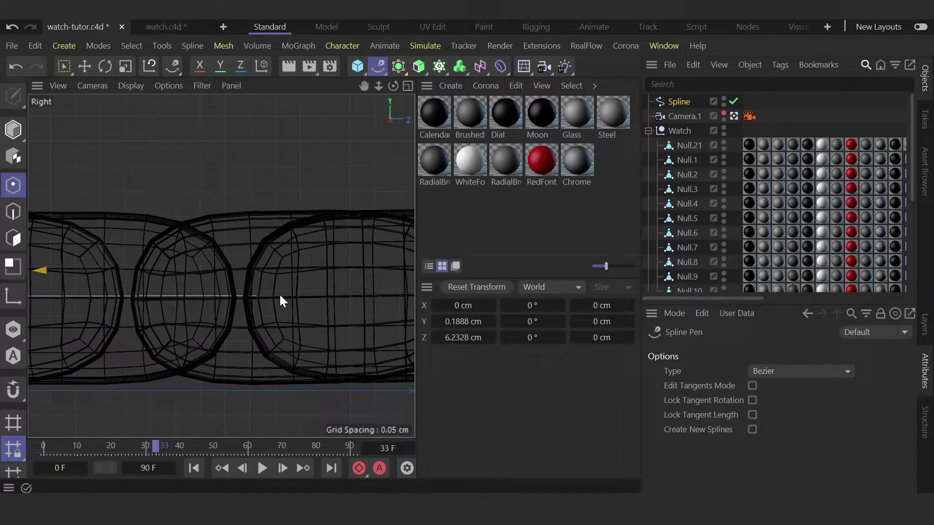
scroll(279, 294, down, 5)
scroll(254, 296, up, 4)
click(254, 295)
scroll(115, 305, down, 5)
scroll(255, 291, up, 6)
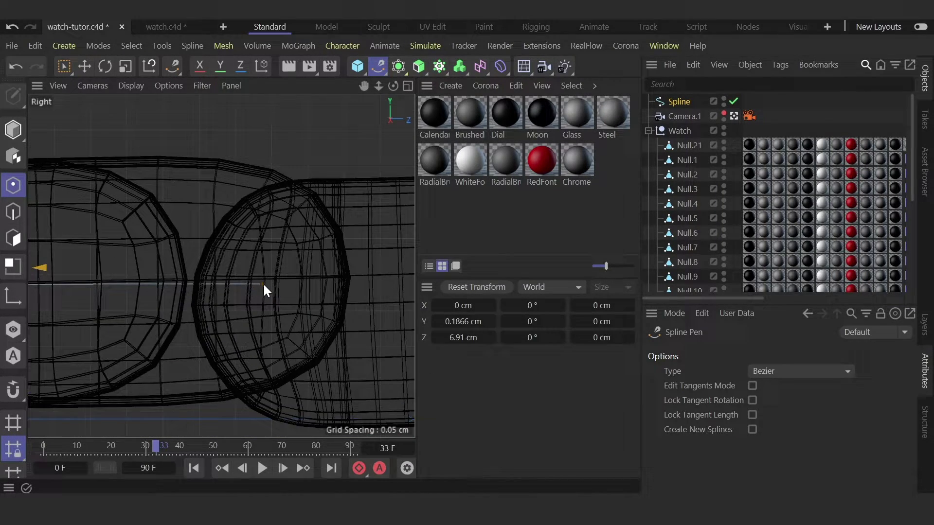
click(266, 285)
scroll(186, 297, down, 3)
scroll(253, 291, up, 3)
click(253, 292)
- Place the last spline point at the free tip of the clasp blade, finish the spline and return to the Perspective view
scroll(203, 279, down, 4)
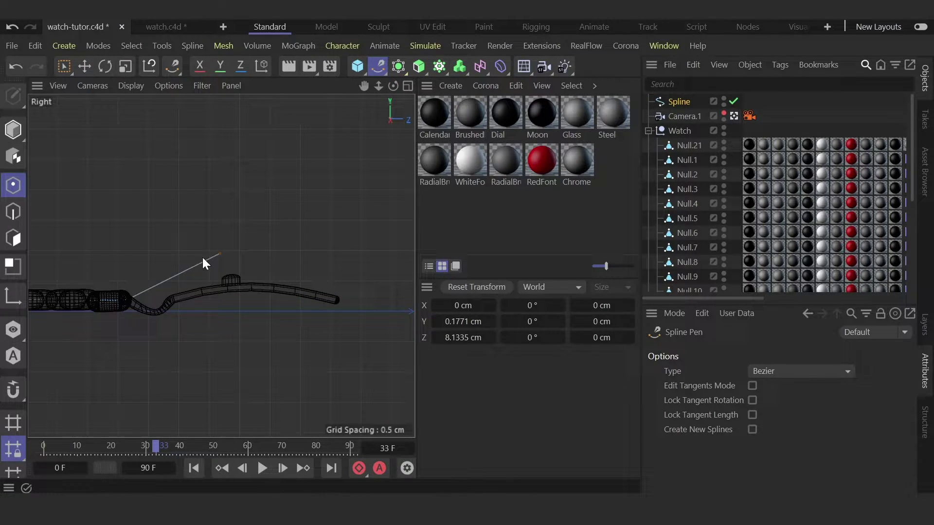
click(338, 302)
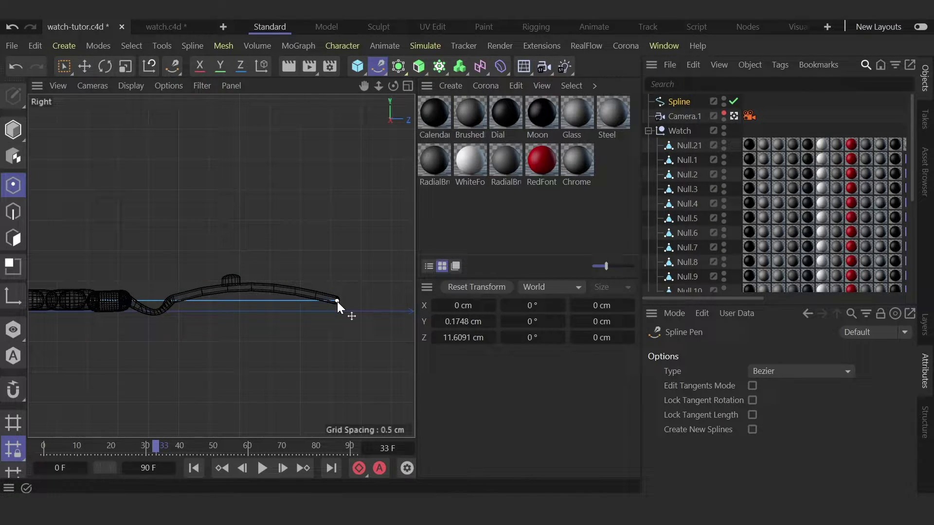
key(Escape)
middle_click(341, 333)
middle_click(154, 195)
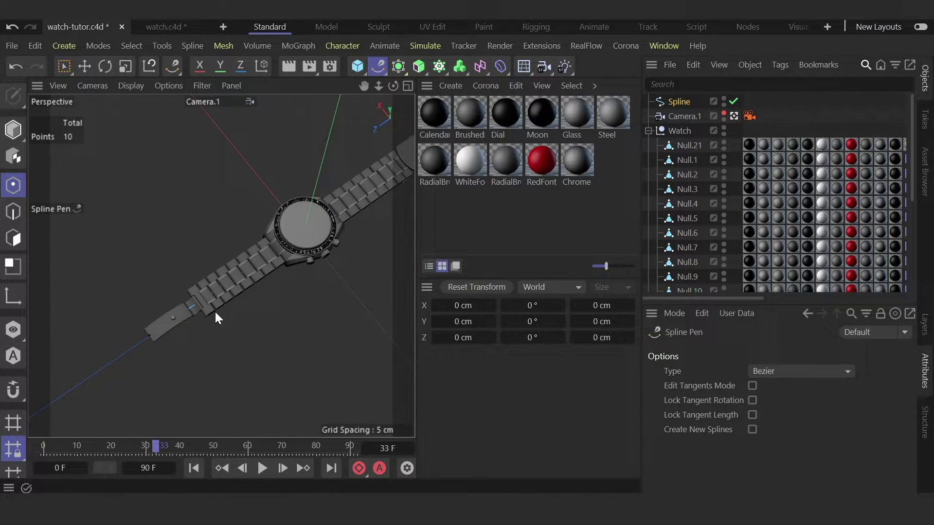
- Select the spline and inspect its points with the Watch group temporarily hidden in the viewport
scroll(223, 301, down, 3)
scroll(227, 297, up, 5)
click(770, 106)
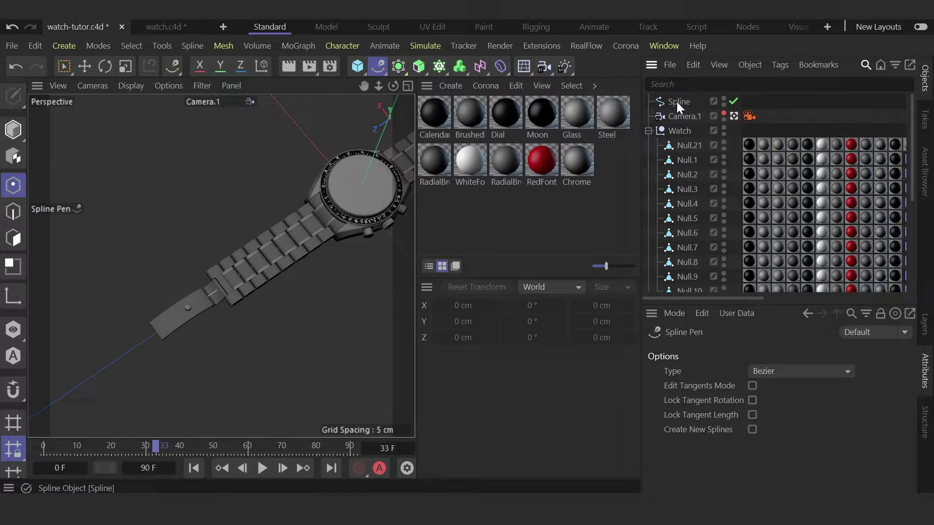
click(678, 102)
click(723, 127)
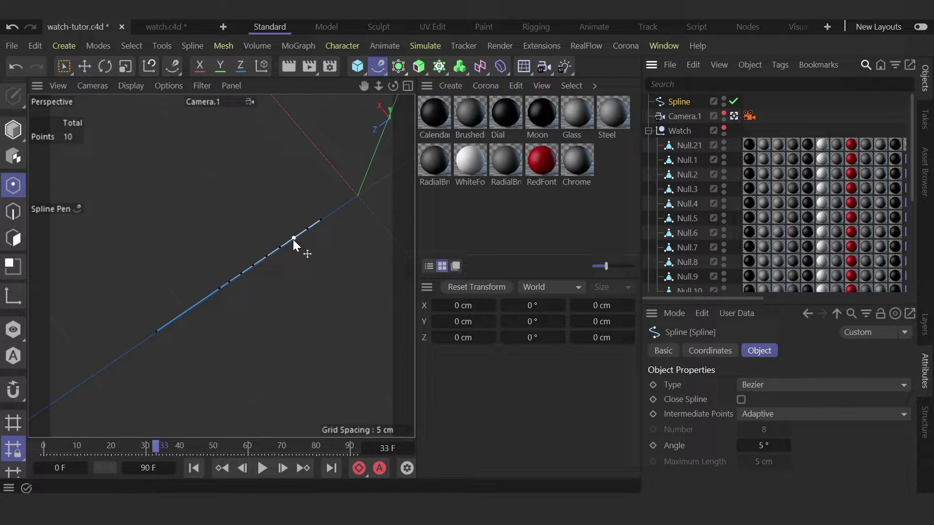
click(723, 127)
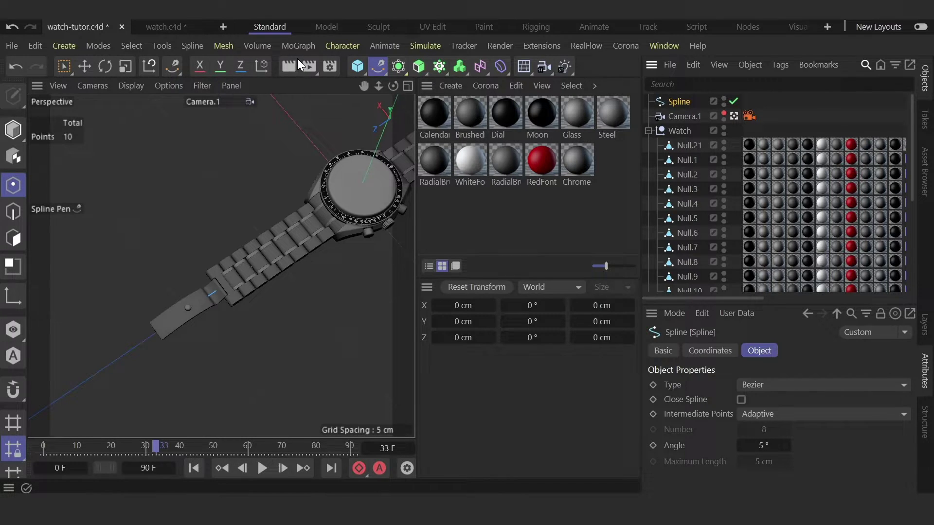
- Convert the selected spline into a joint chain with Spline to Joints
click(351, 43)
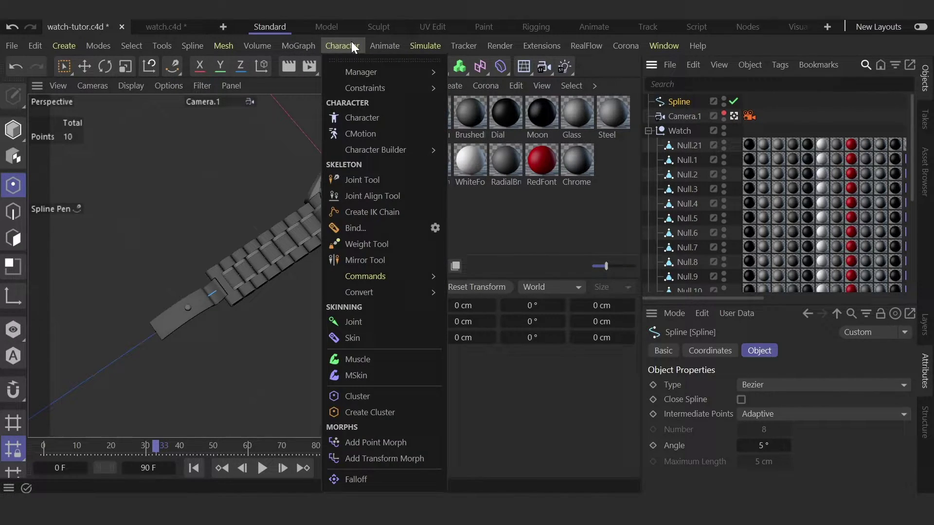
mouse_move(383, 292)
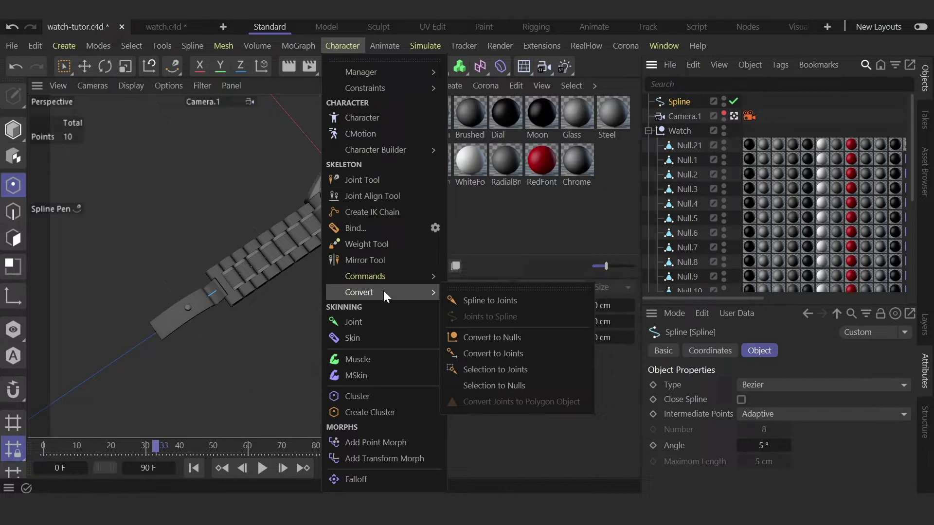
click(498, 301)
- Expand the whole joint hierarchy down to the last child joint
click(649, 101)
click(656, 115)
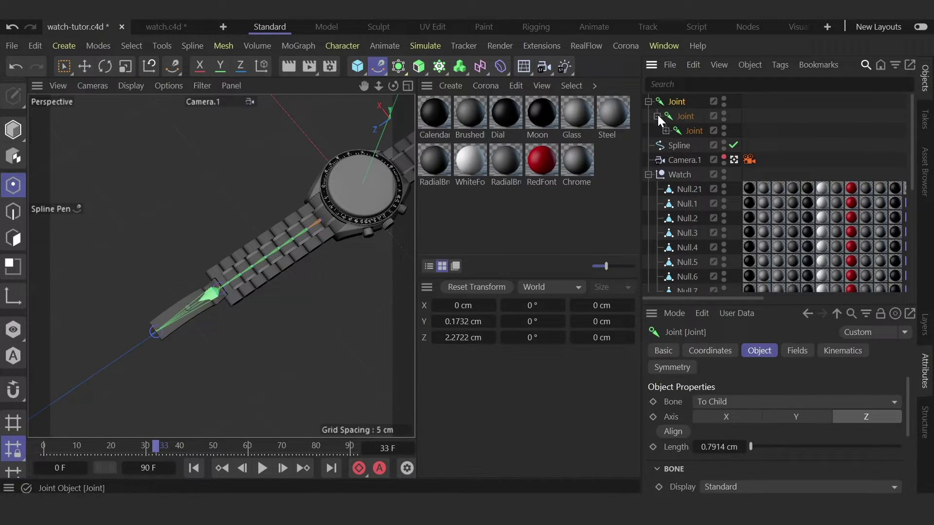
click(666, 130)
click(674, 145)
click(683, 159)
click(692, 174)
click(701, 189)
click(709, 204)
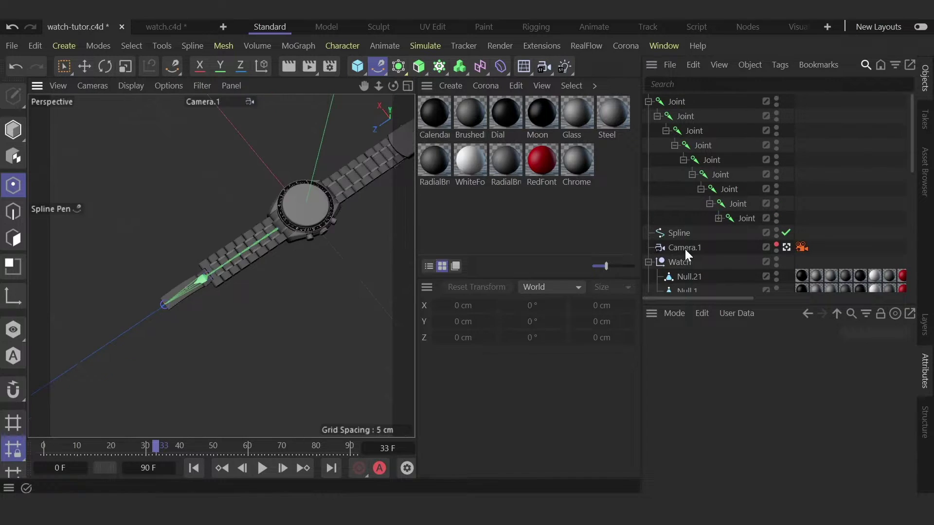
click(718, 217)
- Examine the joint chain along the strap, from the watch case to the tip of the clasp blade
scroll(235, 274, up, 3)
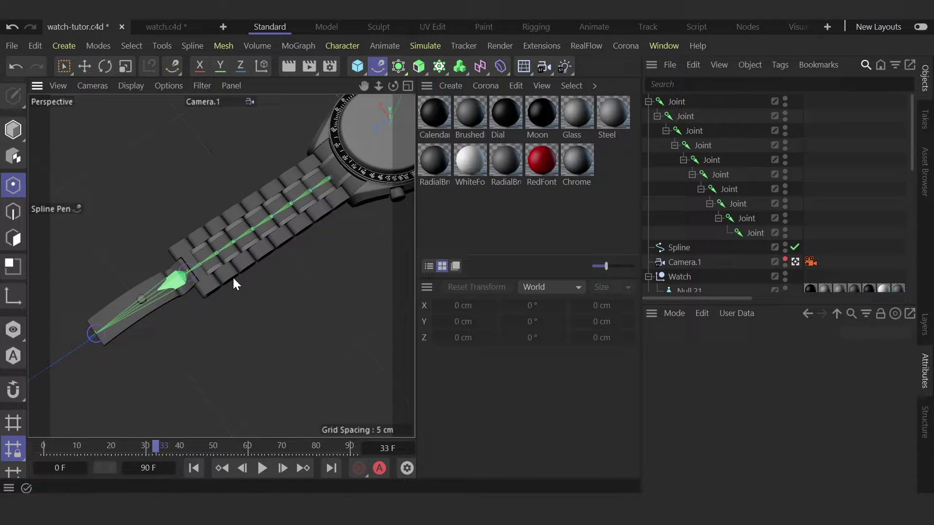
scroll(282, 210, up, 2)
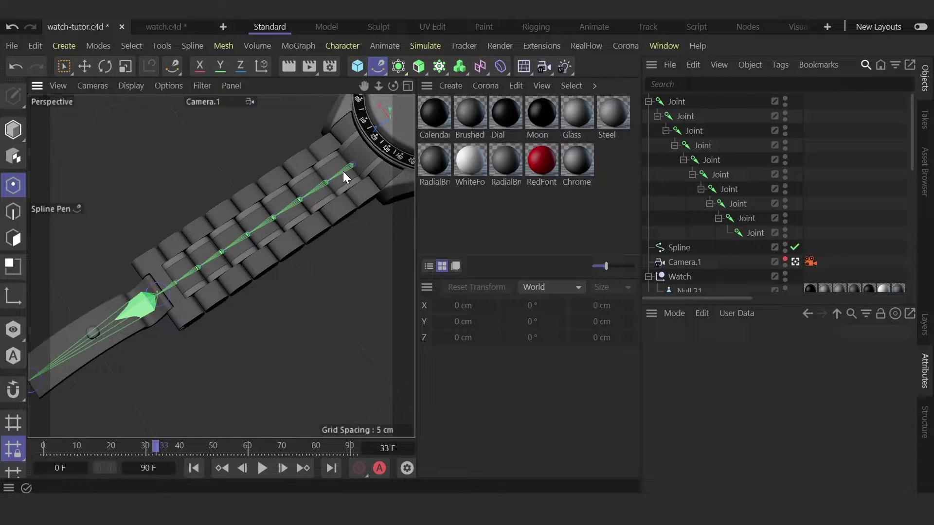
scroll(259, 215, down, 3)
scroll(174, 287, down, 3)
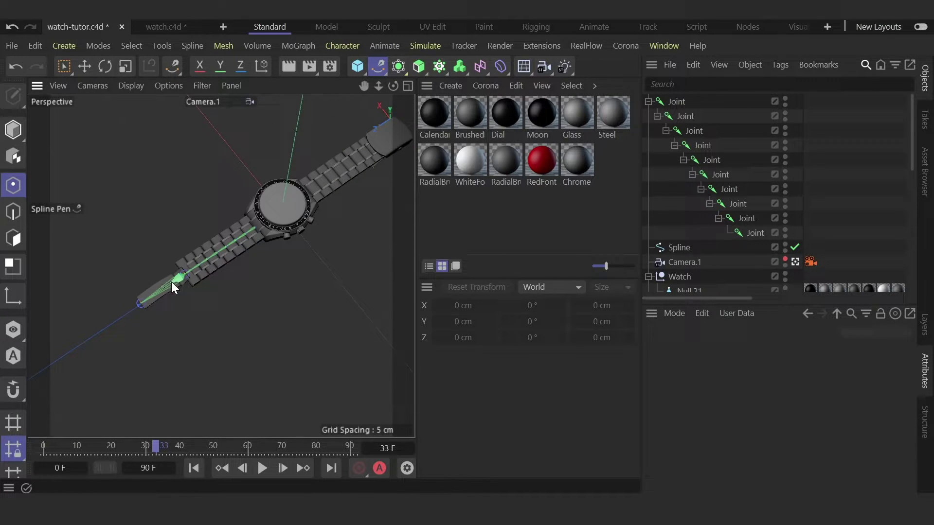
scroll(371, 147, up, 4)
scroll(174, 244, down, 4)
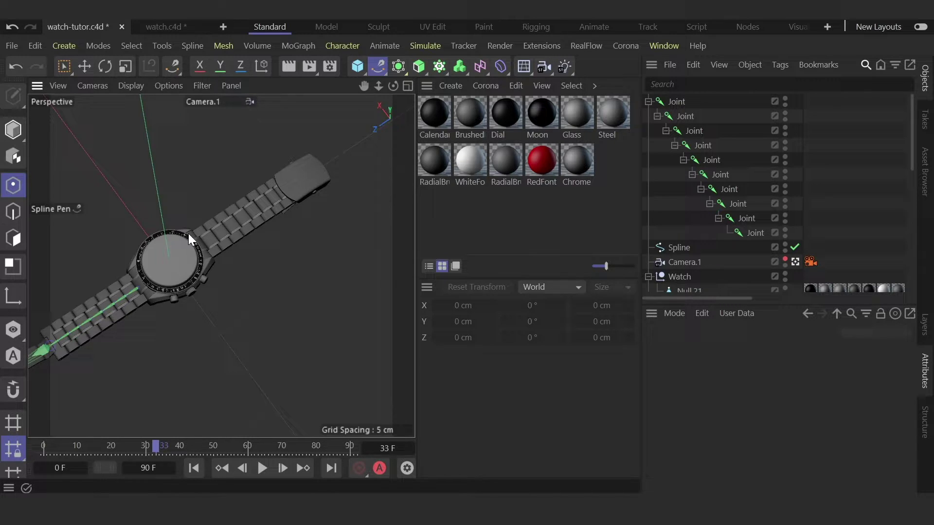
scroll(105, 305, up, 5)
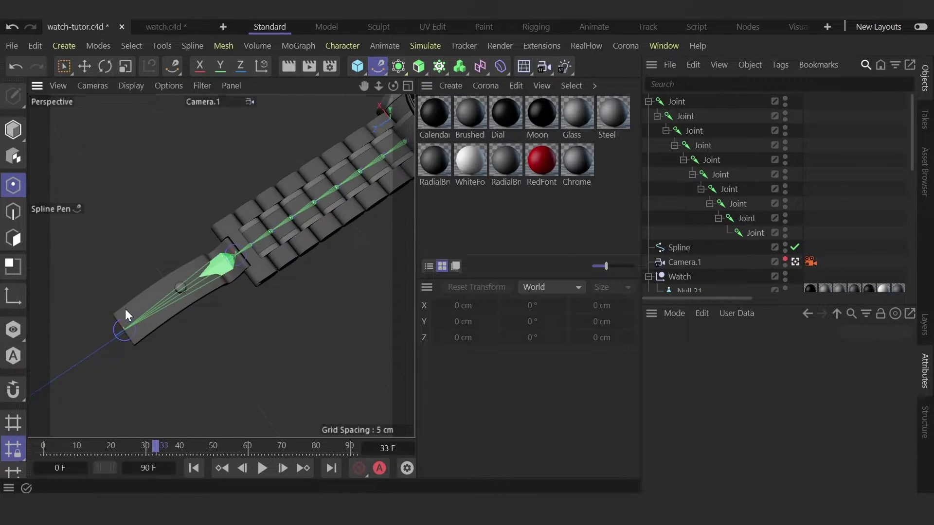
scroll(133, 298, up, 3)
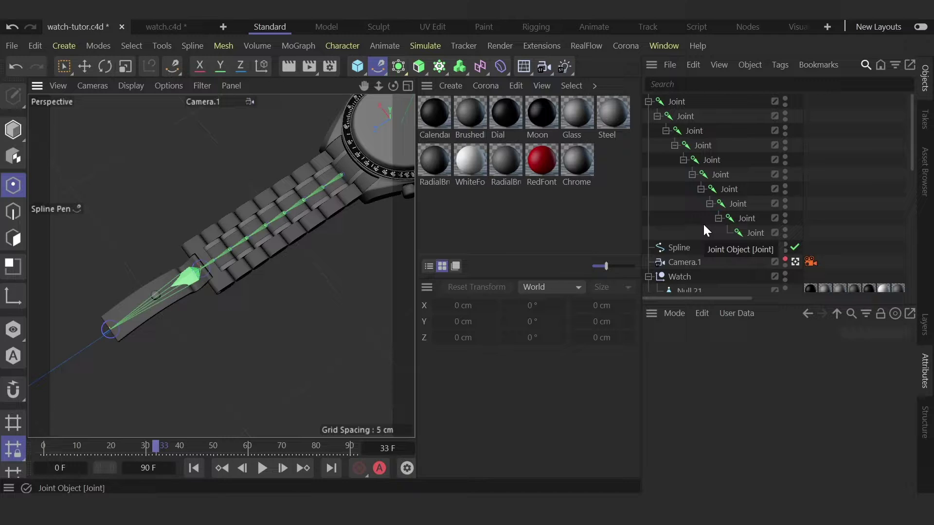
- Inspect the root joint and the last two joints of the hierarchy, comparing them with their places on the strap
click(670, 101)
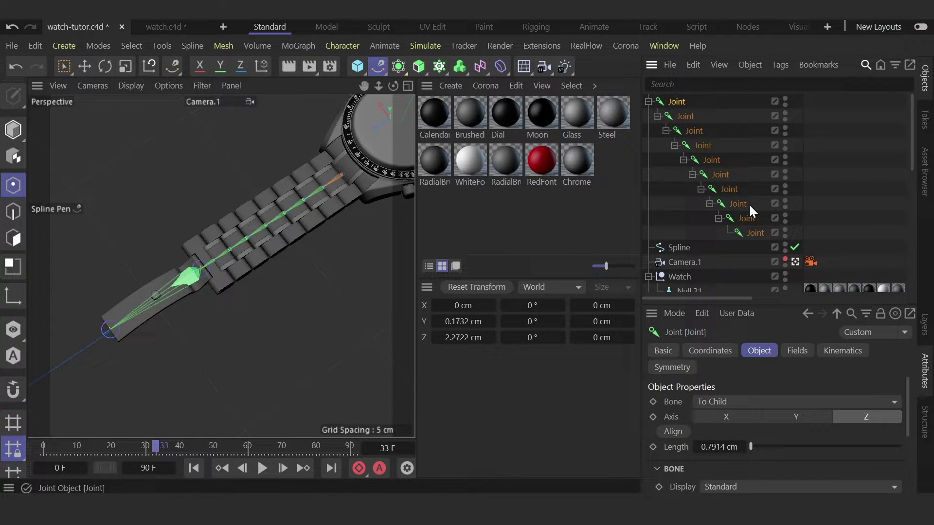
click(748, 218)
click(755, 233)
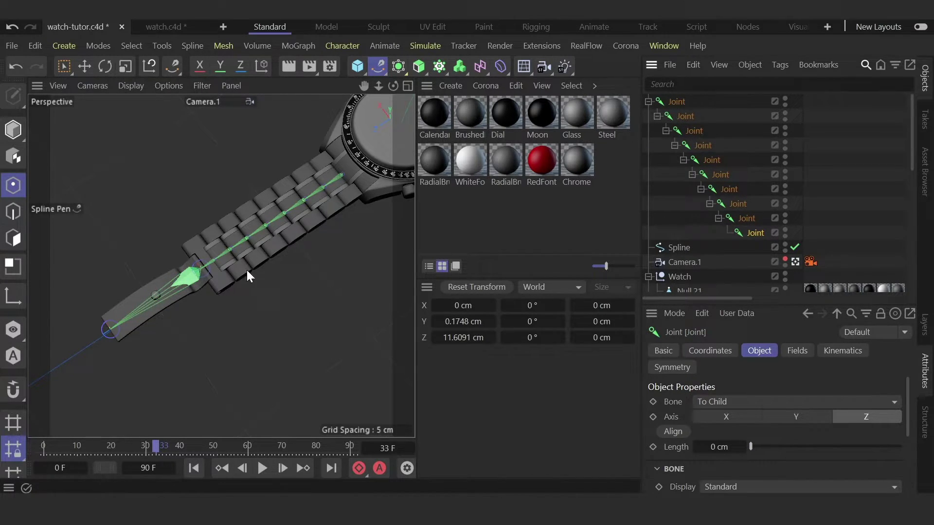
drag(393, 84, 487, 80)
scroll(164, 284, up, 5)
scroll(165, 284, down, 5)
drag(365, 88, 390, 96)
scroll(170, 299, down, 5)
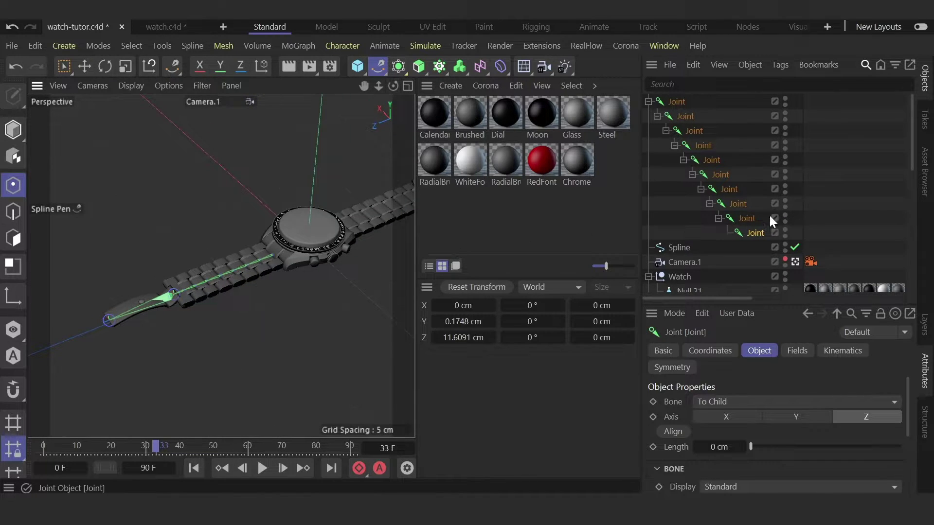
- Select the nine joints from the root to the second-to-last one and apply Create IK Chain to them
click(744, 219)
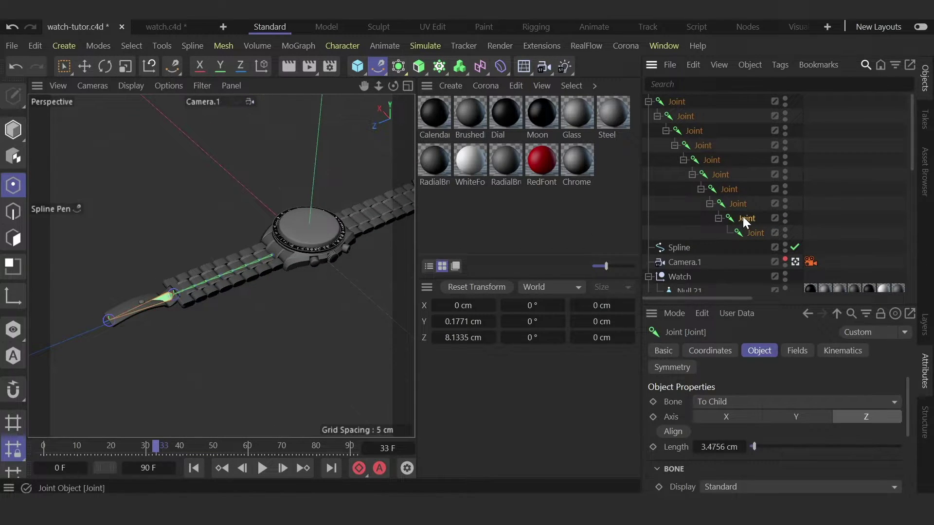
shift+click(676, 102)
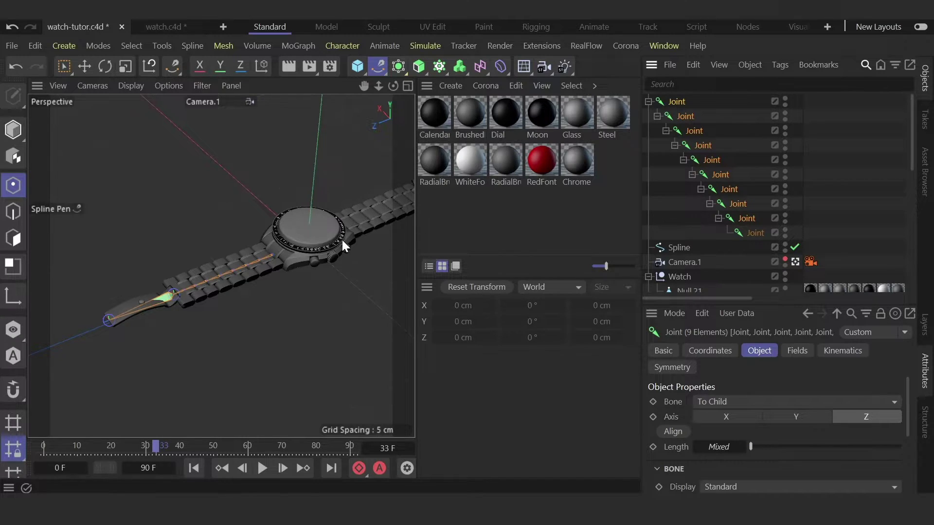
key(o)
key(shift+c)
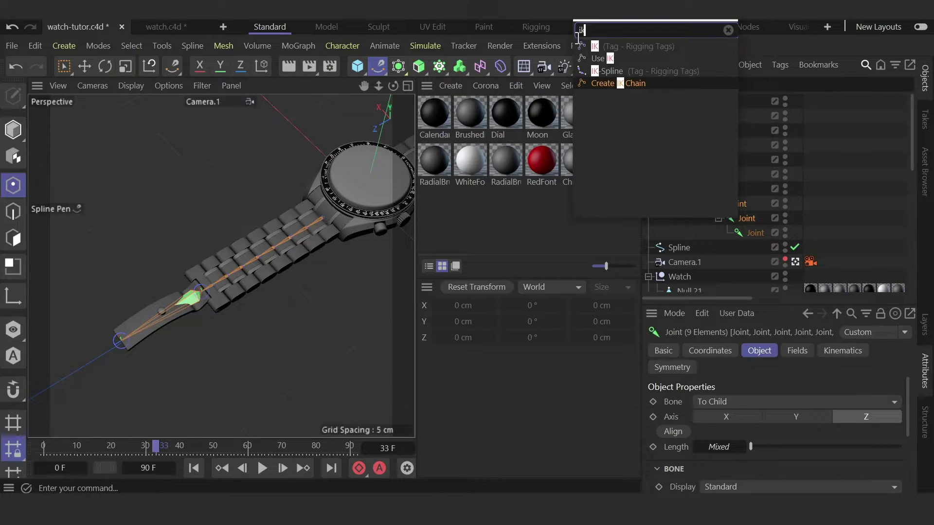
click(627, 84)
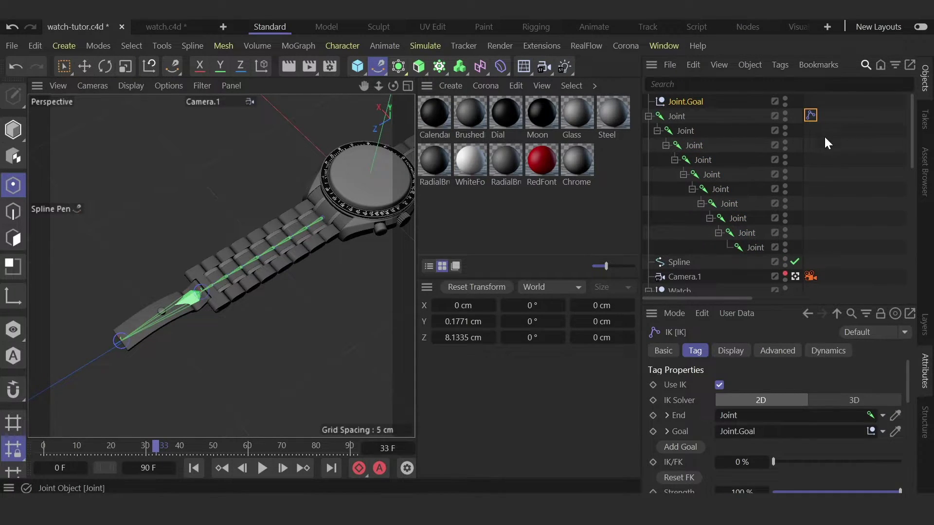
click(795, 128)
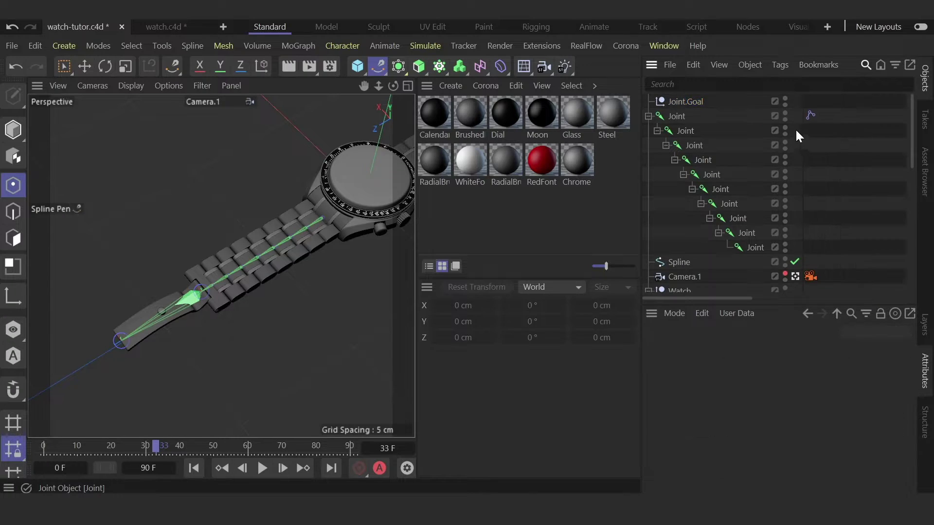
- Select Joint.Goal and switch to Model mode with the Move tool active
click(687, 101)
click(13, 129)
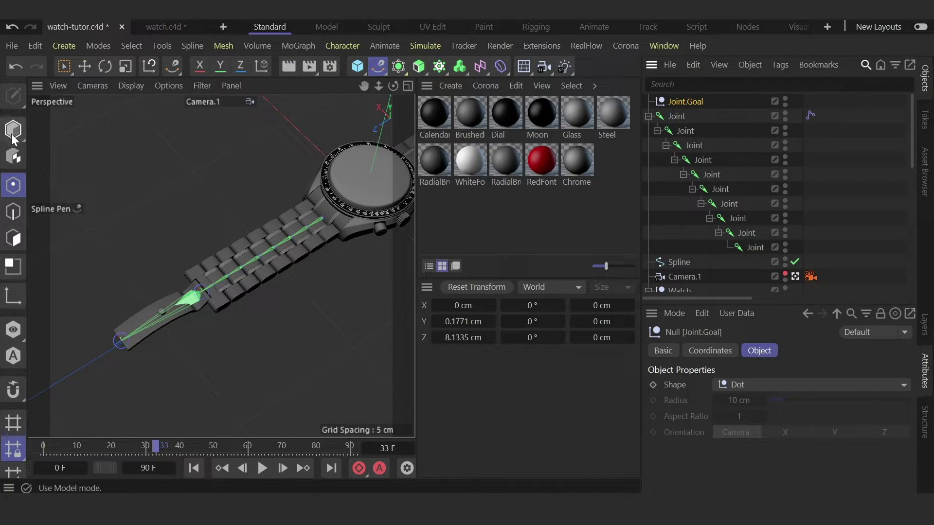
click(84, 66)
- Try moving Joint.Goal in its Y-Z plane to test how the IK chain bends
mouse_move(201, 280)
mouse_down()
mouse_move(206, 218)
mouse_move(193, 276)
mouse_move(211, 232)
mouse_move(193, 269)
mouse_move(209, 290)
mouse_up()
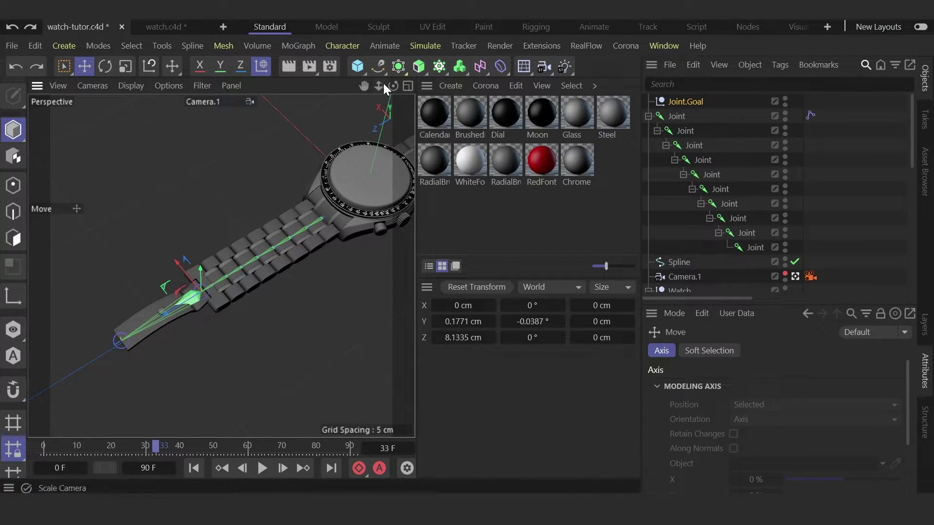
drag(393, 86, 392, 90)
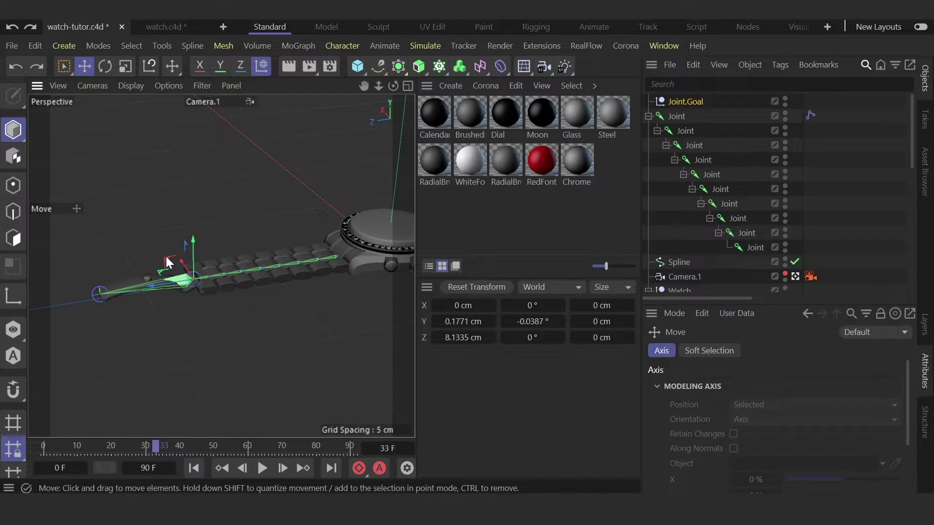
drag(166, 263, 190, 248)
drag(219, 199, 229, 160)
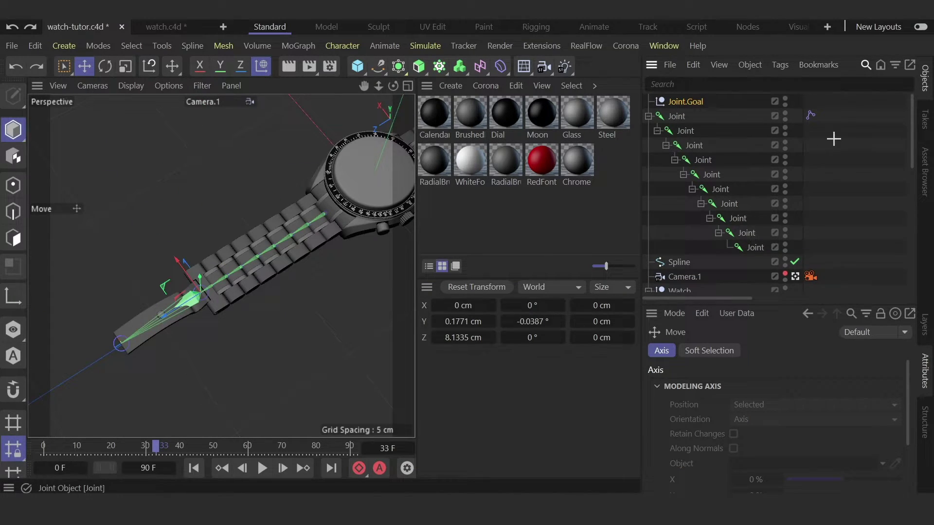
- Inspect Null.1, Null.19 and Null.20 in the Watch group, comparing them with the strap links next to the case
click(833, 139)
scroll(691, 188, down, 3)
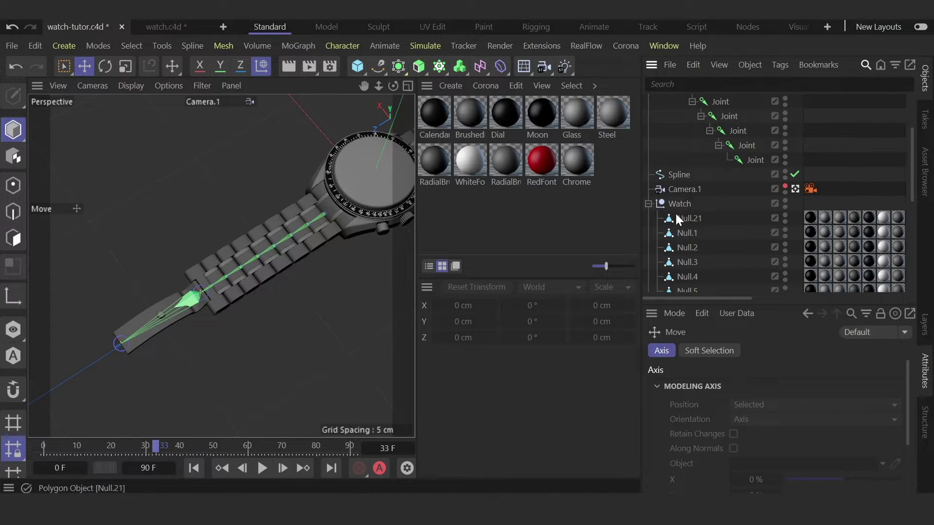
click(687, 232)
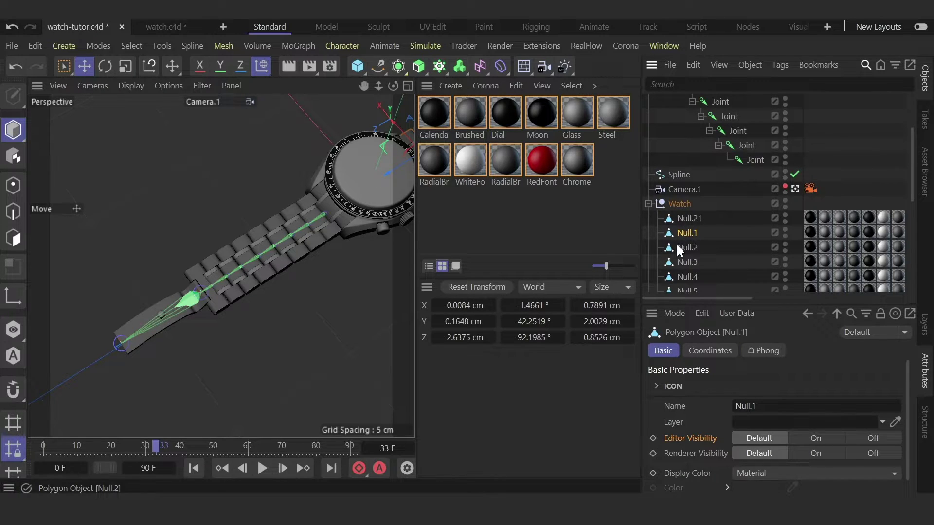
scroll(710, 240, down, 6)
click(693, 209)
click(692, 227)
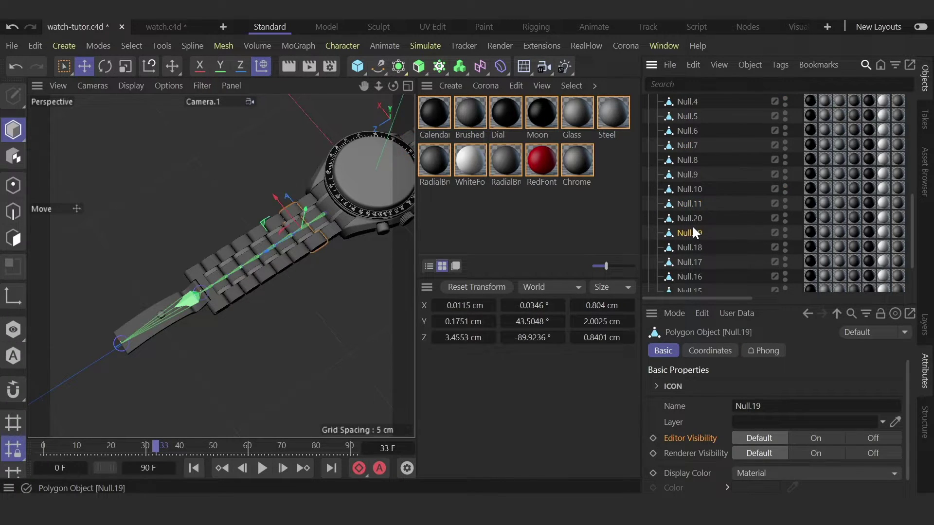
click(693, 217)
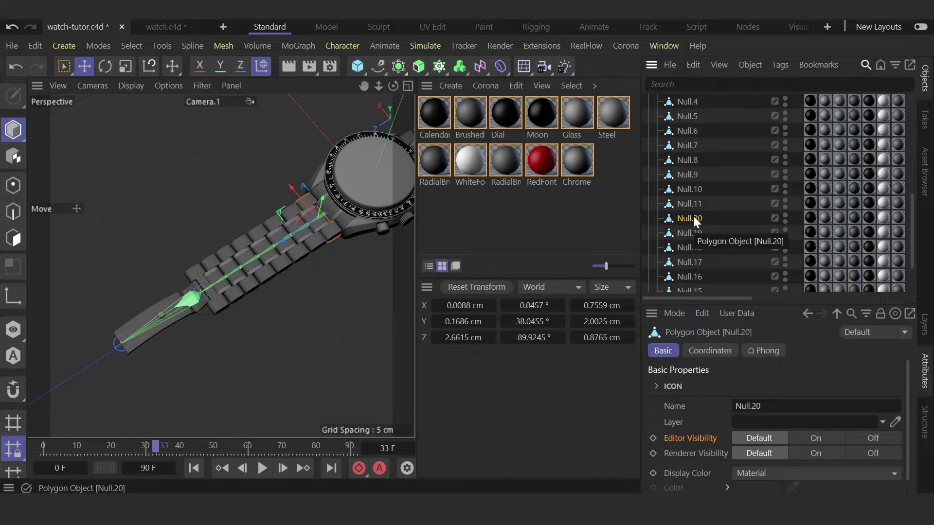
drag(393, 86, 314, 245)
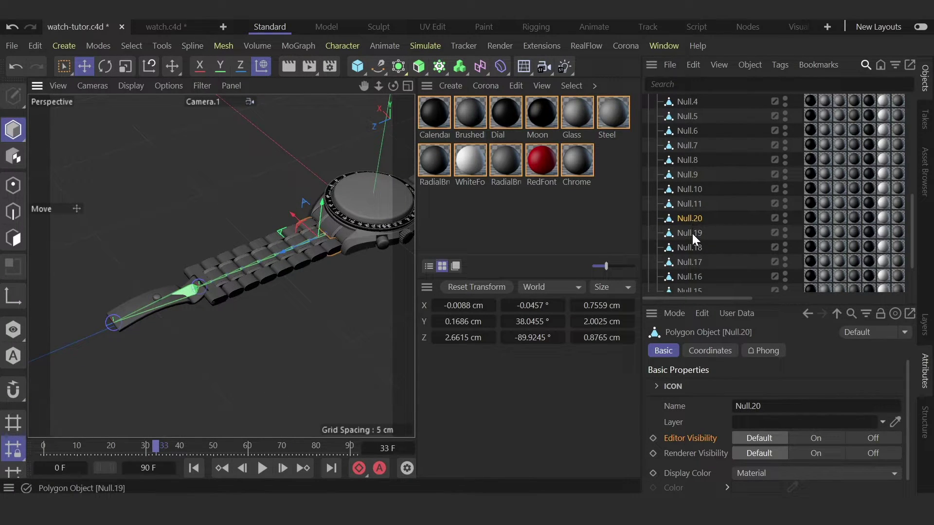
- Select the Watch parts from Null.21 through Null.11 and group them under one null
scroll(695, 229, down, 3)
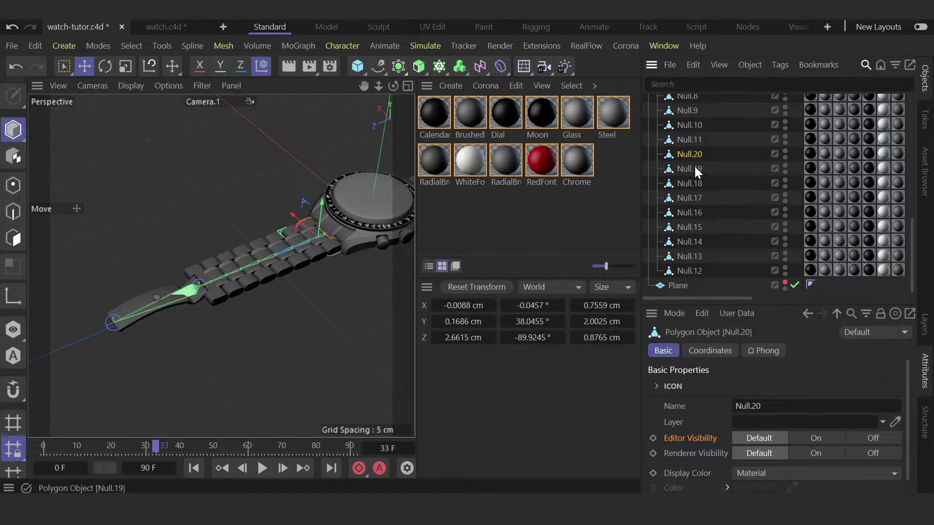
scroll(695, 171, up, 6)
scroll(696, 173, down, 4)
click(693, 225)
scroll(693, 219, up, 2)
scroll(692, 165, down, 1)
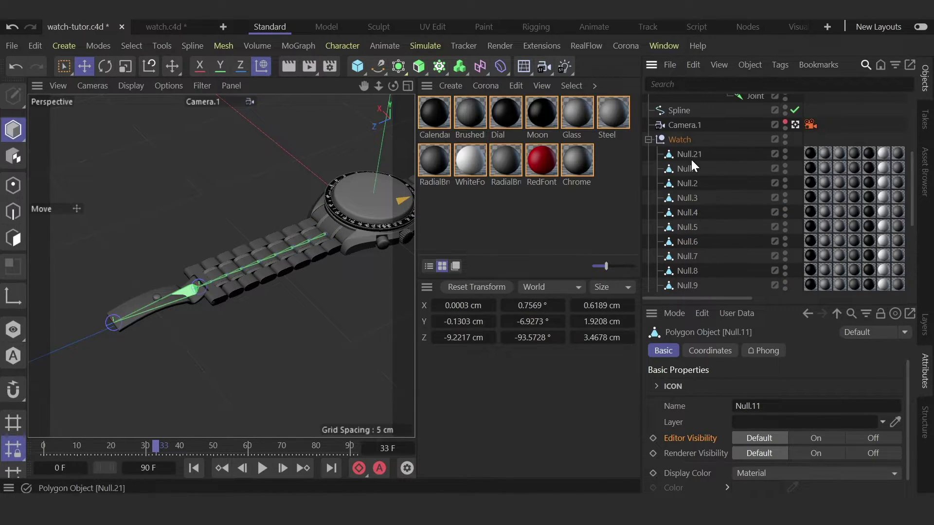
shift+click(691, 158)
scroll(695, 156, down, 1)
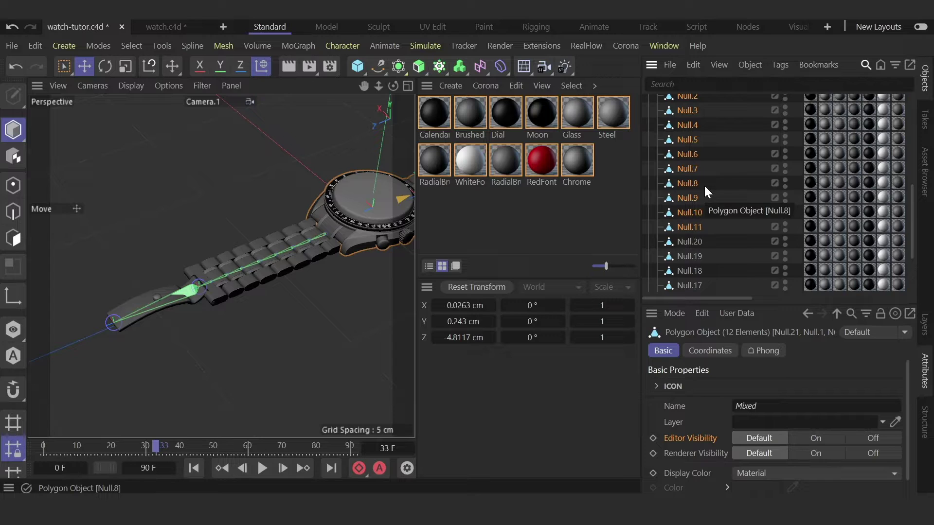
key(alt+g)
scroll(709, 180, up, 2)
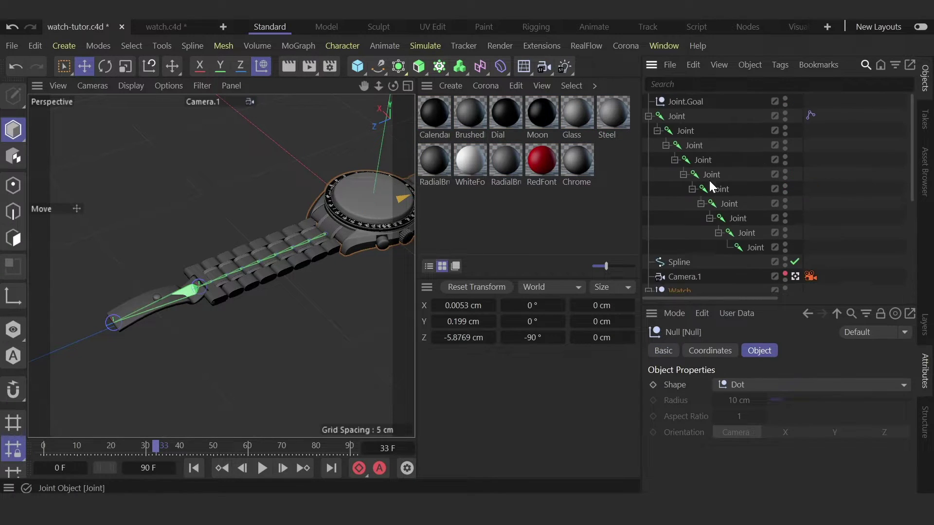
- Make the strap link Null.20 a child of the root joint and check it against that joint's bone
click(690, 232)
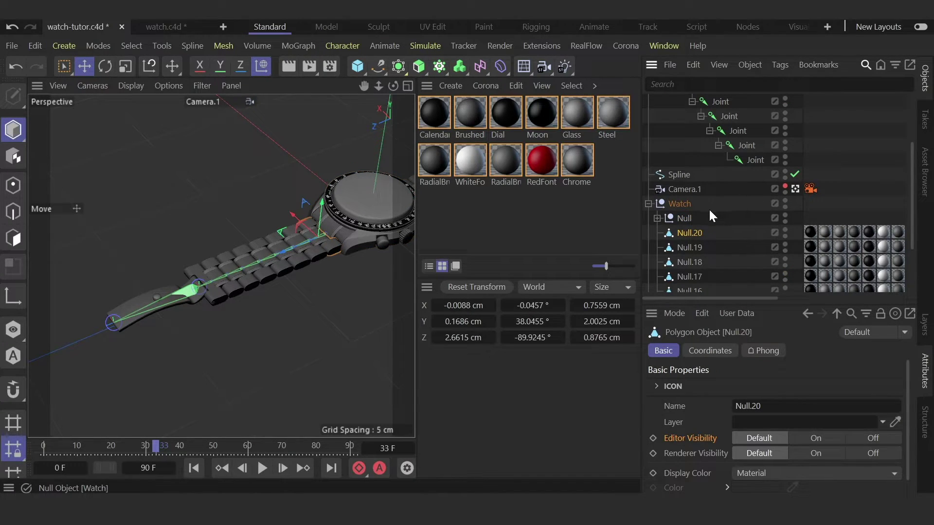
scroll(707, 213, up, 3)
scroll(681, 209, down, 3)
scroll(684, 200, up, 3)
scroll(682, 172, down, 3)
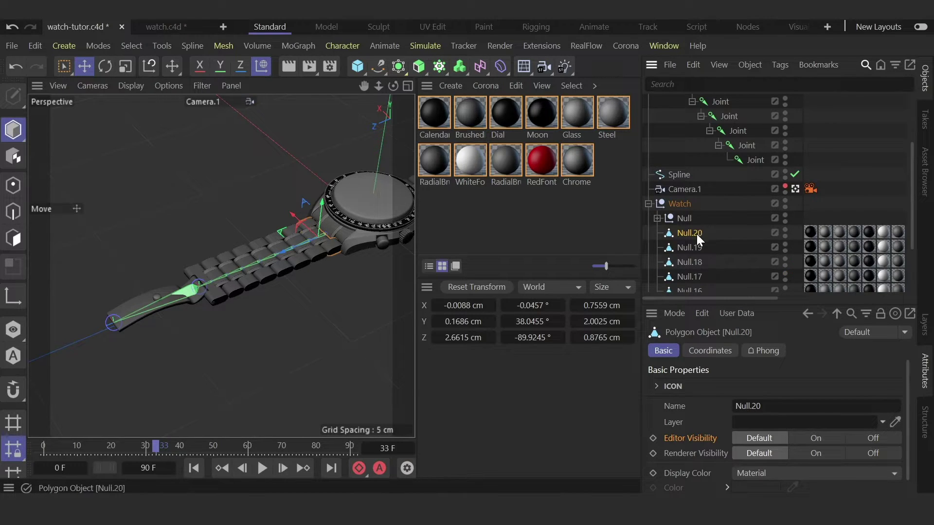
drag(697, 234, 671, 120)
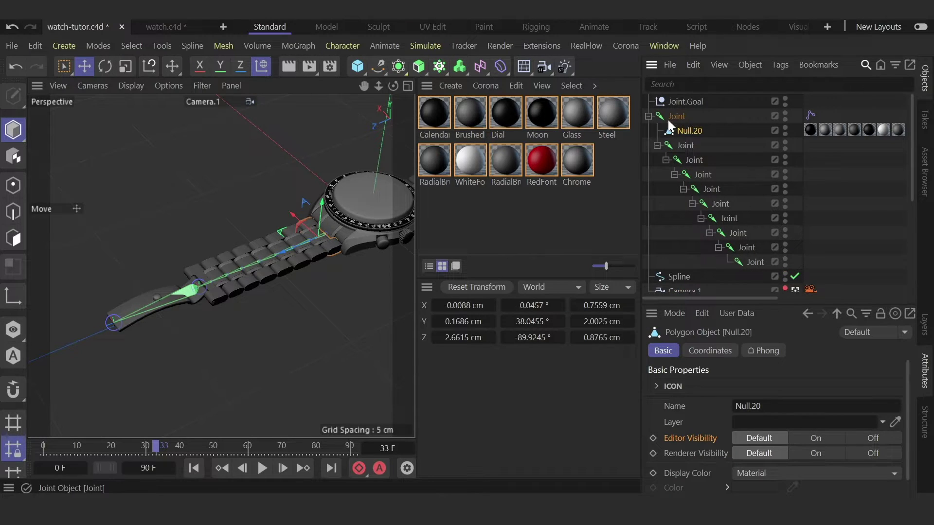
click(681, 120)
scroll(324, 232, up, 5)
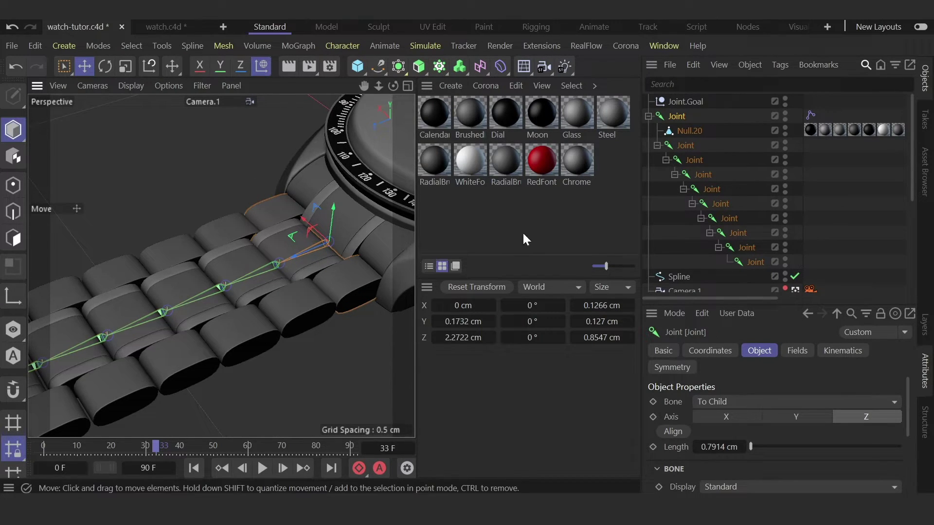
- Parent Null.19, Null.18 and Null.17 to the second, third and fourth joints of the chain respectively
scroll(696, 143, down, 3)
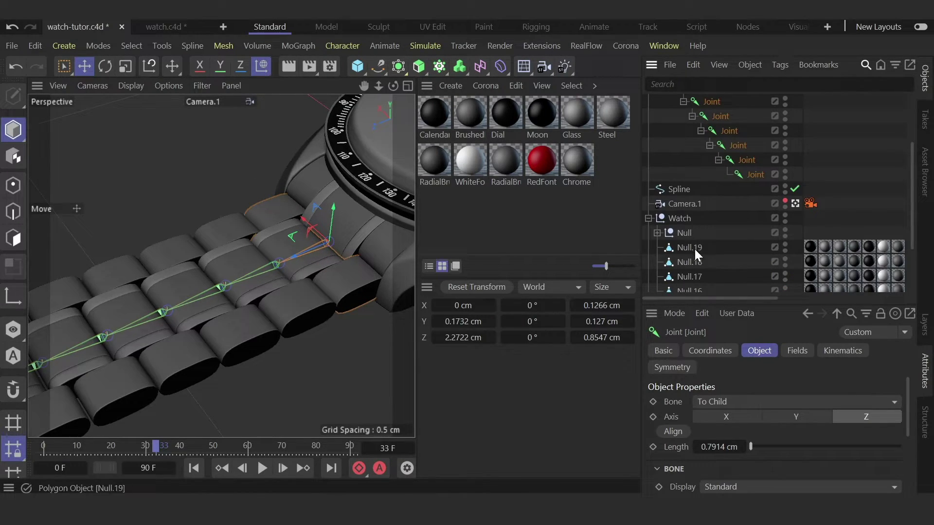
drag(694, 247, 679, 148)
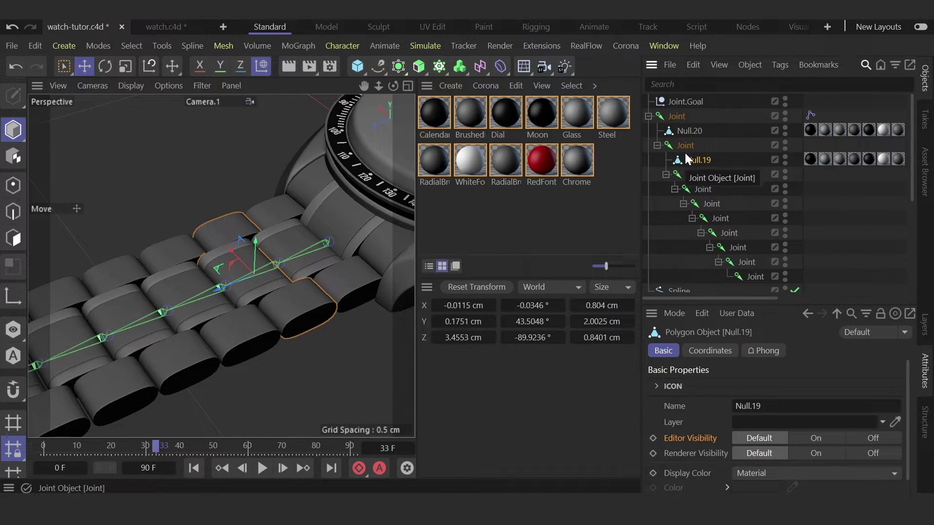
scroll(689, 161, down, 3)
drag(694, 247, 692, 161)
scroll(690, 197, down, 4)
drag(690, 198, 701, 140)
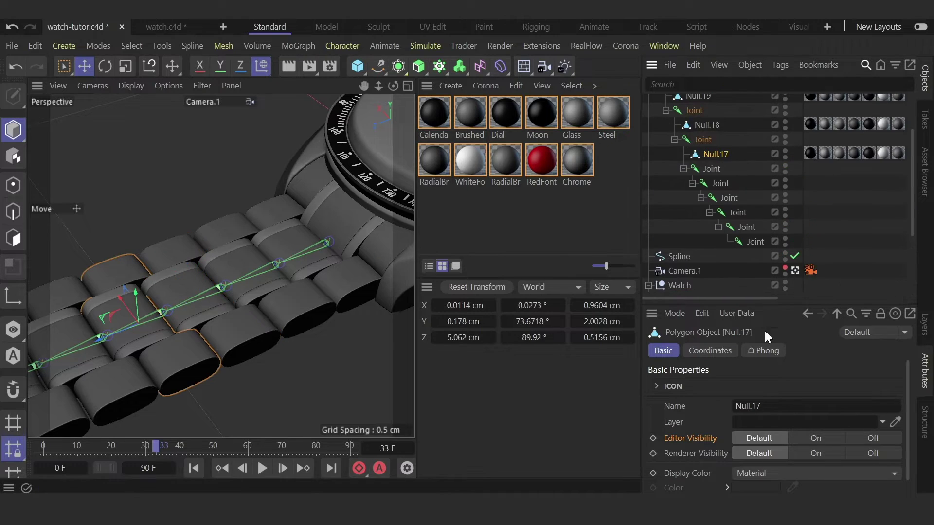
- Enlarge the object list and parent Null.16, Null.15, Null.14, Null.13 and Null.12 to the fifth through ninth joints in order
drag(772, 305, 772, 436)
drag(691, 344, 713, 205)
drag(689, 359, 730, 263)
scroll(374, 258, down, 5)
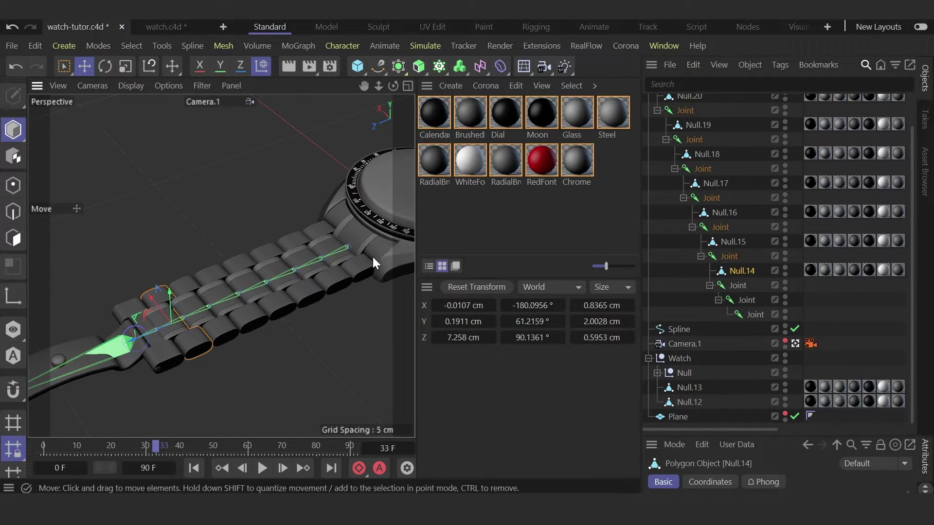
drag(689, 388, 739, 292)
drag(701, 402, 747, 321)
scroll(357, 286, down, 5)
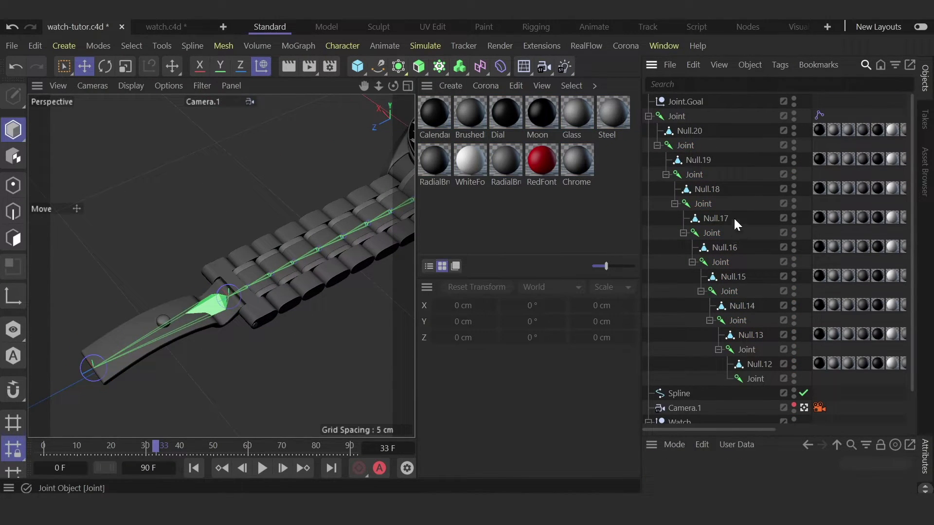
- Try moving Joint.Goal along two axes only, in the Y-Z plane, to bend the linked strap
click(683, 102)
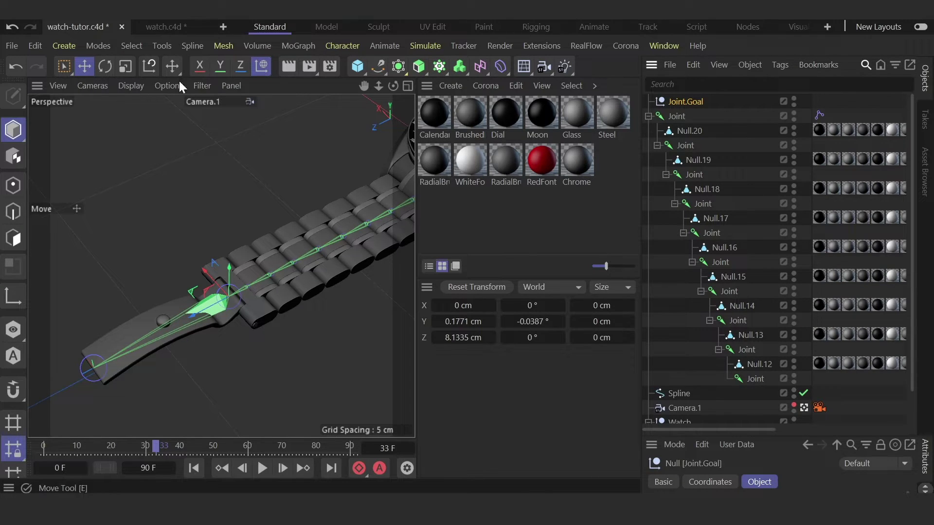
click(648, 115)
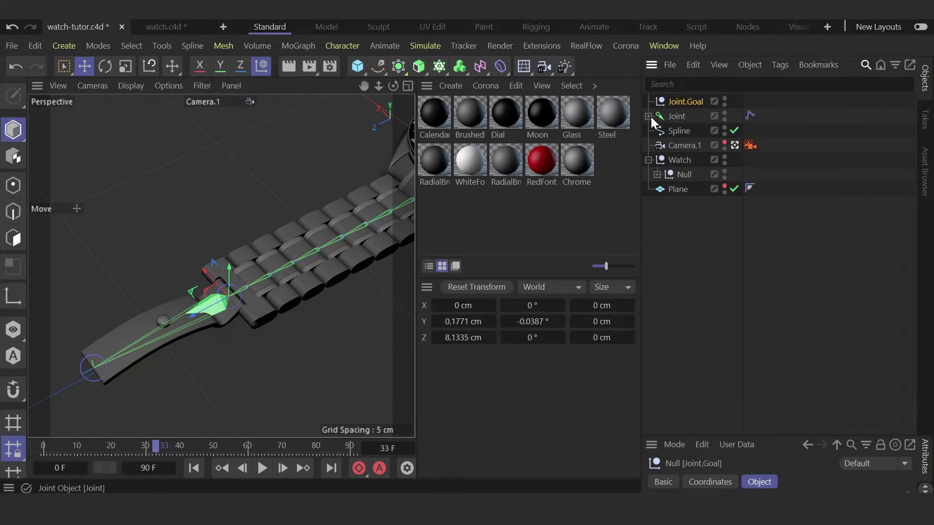
drag(393, 86, 374, 88)
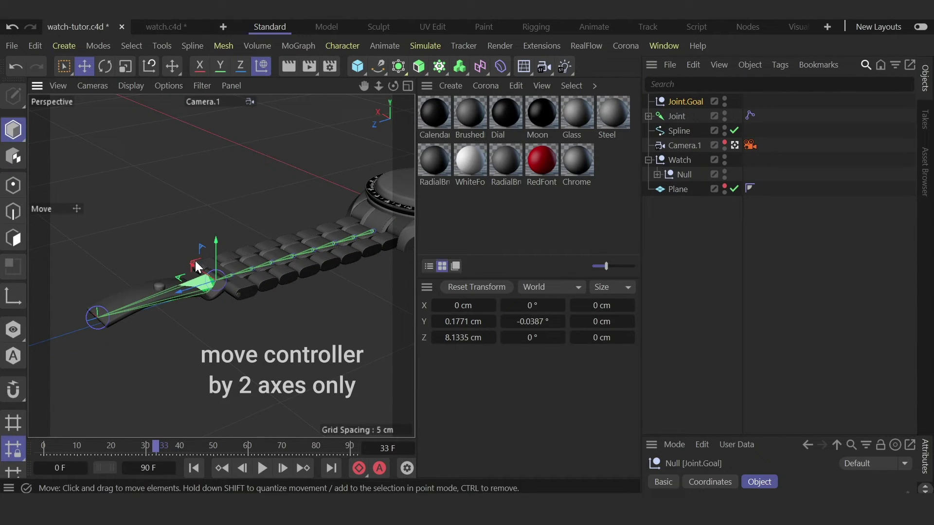
drag(197, 266, 204, 126)
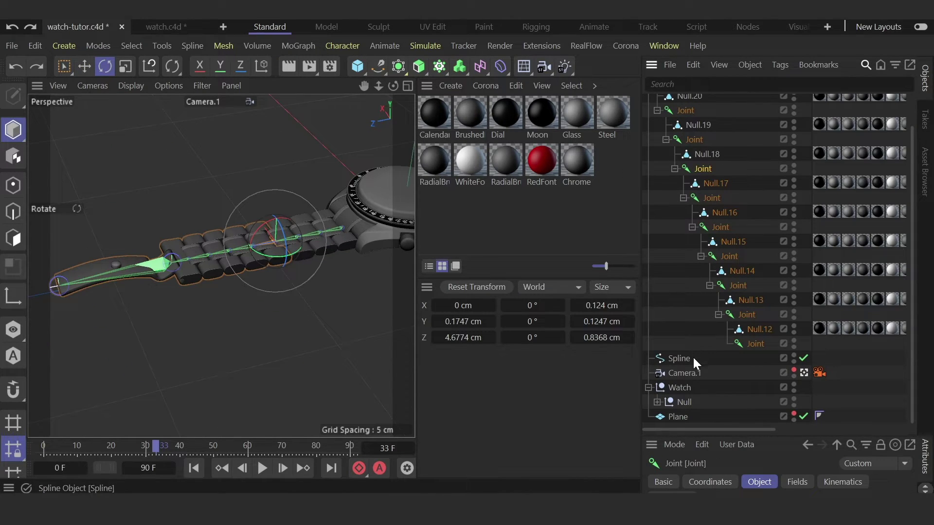
- Move Joint.Goal in the Y-Z plane to about Y -4.12 cm and Z 1.02 cm, curling the strap beneath the watch case
scroll(701, 346, up, 2)
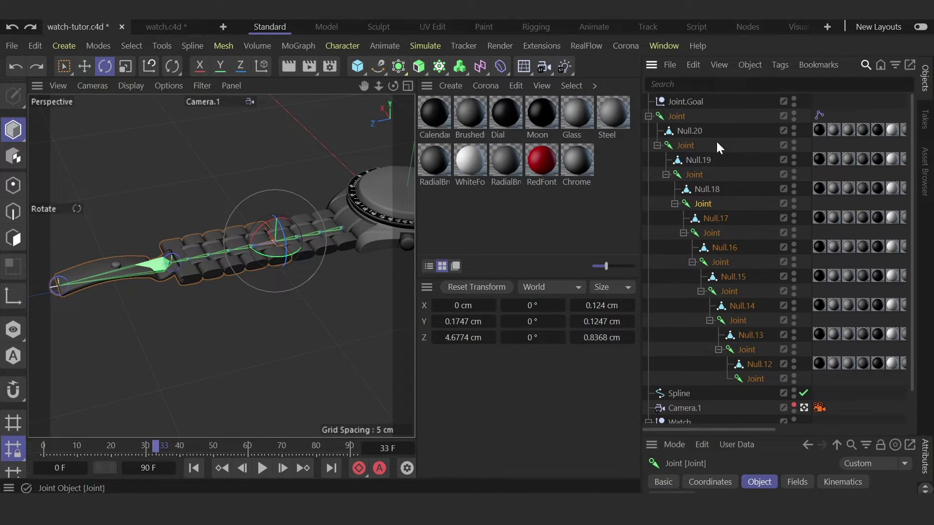
click(685, 87)
click(685, 101)
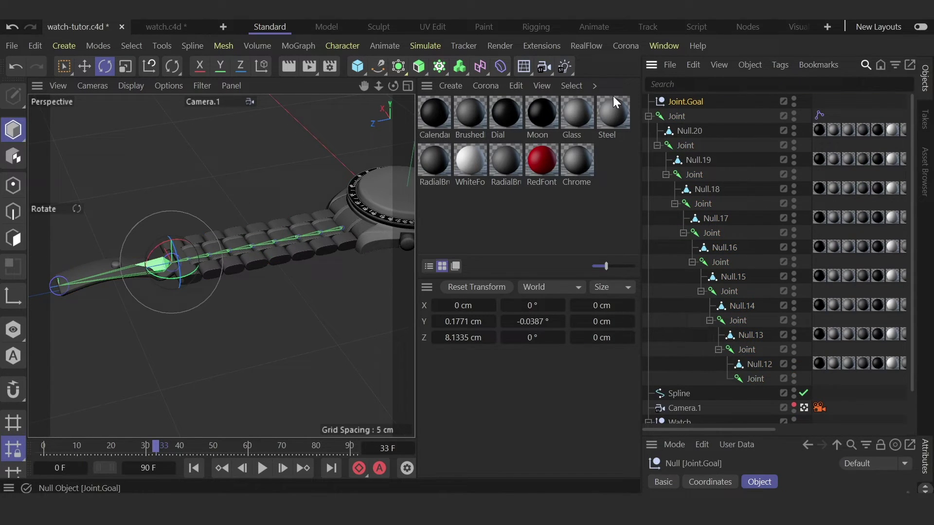
click(84, 66)
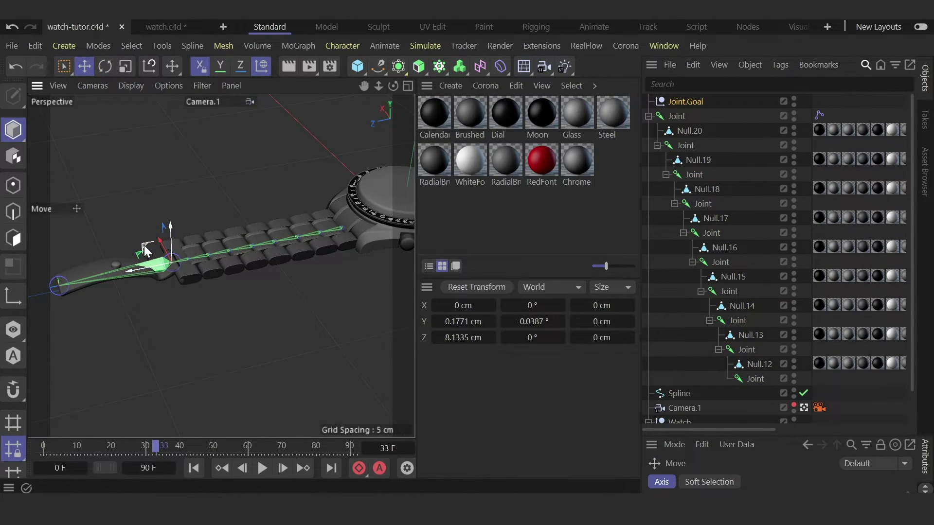
drag(145, 248, 339, 305)
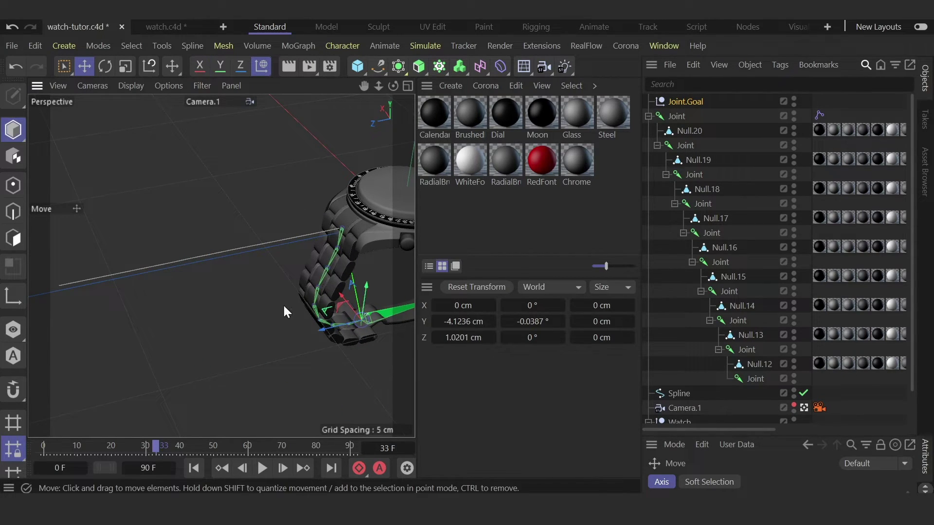
scroll(287, 307, down, 4)
scroll(308, 292, up, 7)
drag(393, 86, 392, 54)
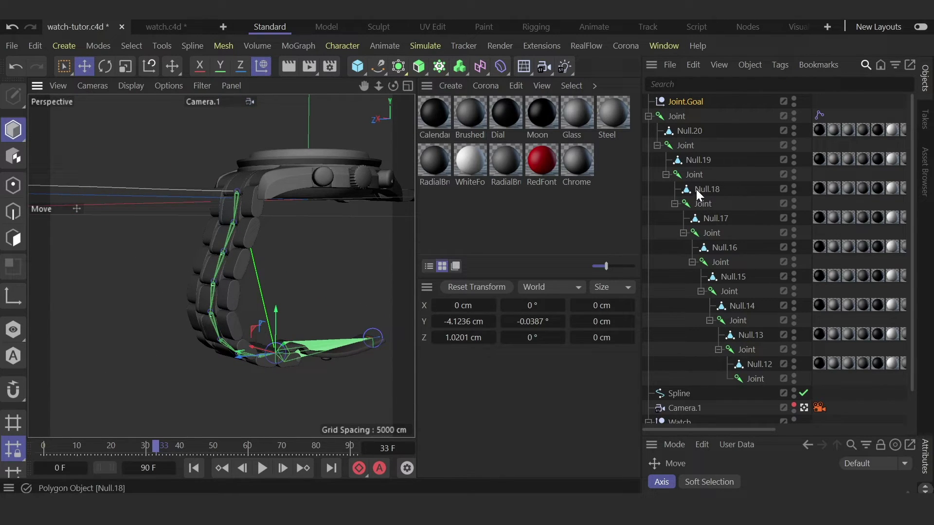
- Select the root joint of the strap chain and activate the Rotate tool on it
click(685, 144)
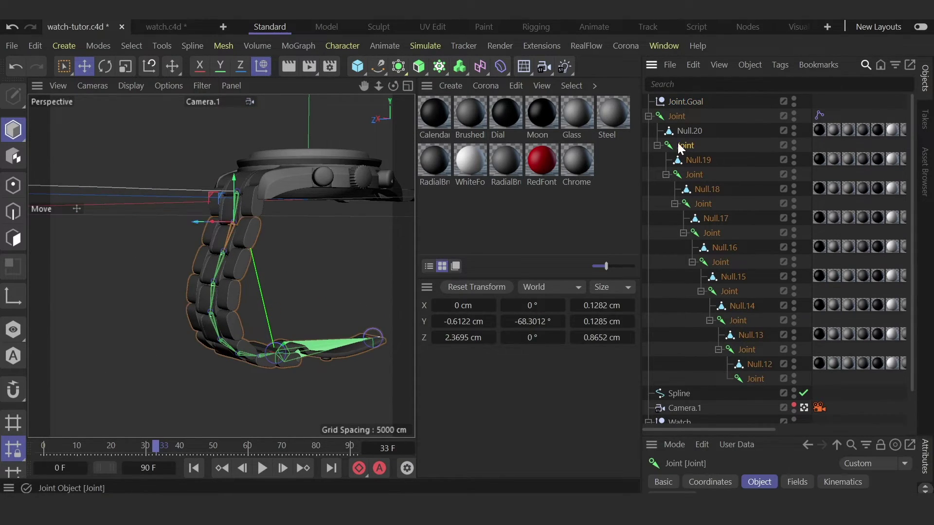
click(667, 117)
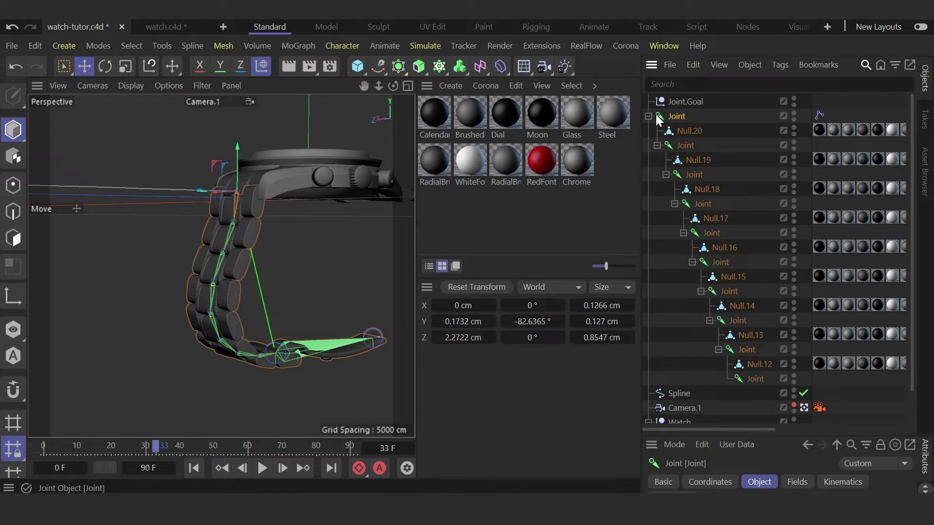
click(111, 68)
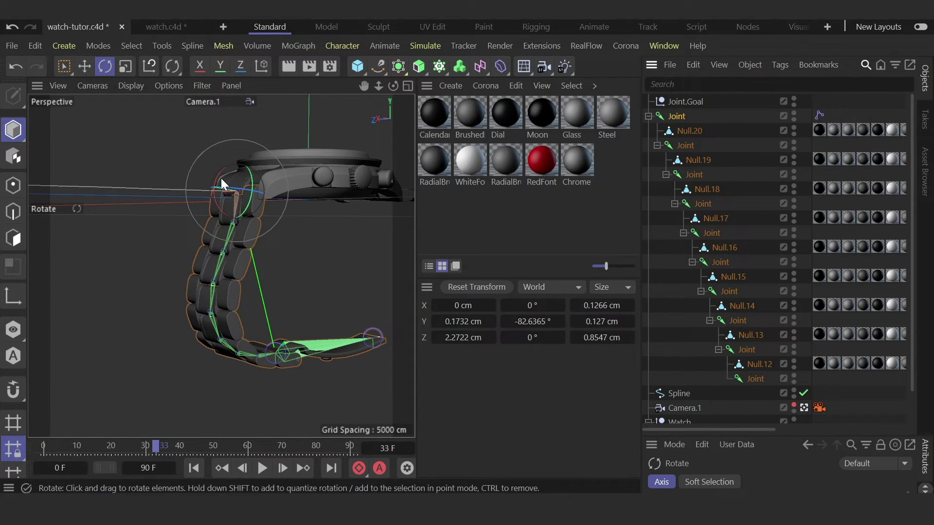